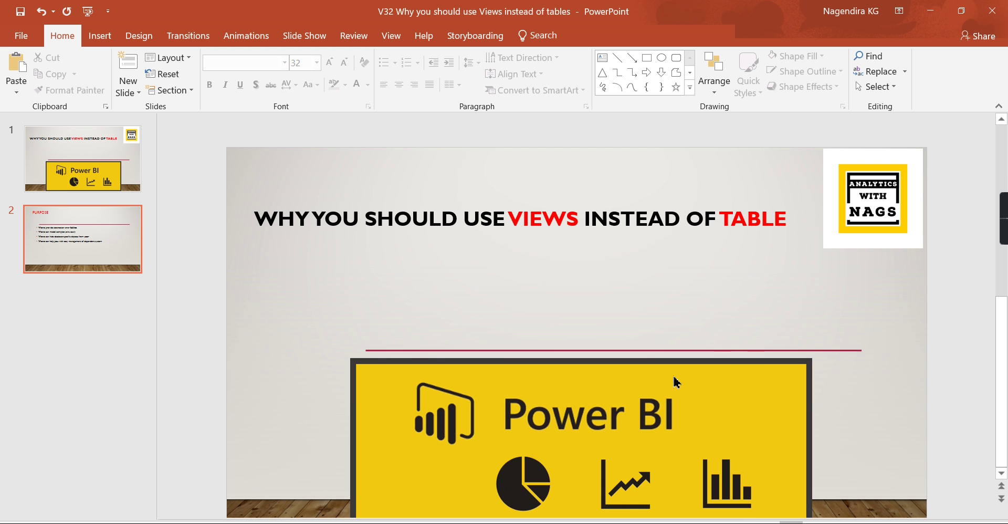
Leave the PowerPoint title slide and bring up the Power BI sales dashboard
{"action": "key", "text": "alt+Tab"}
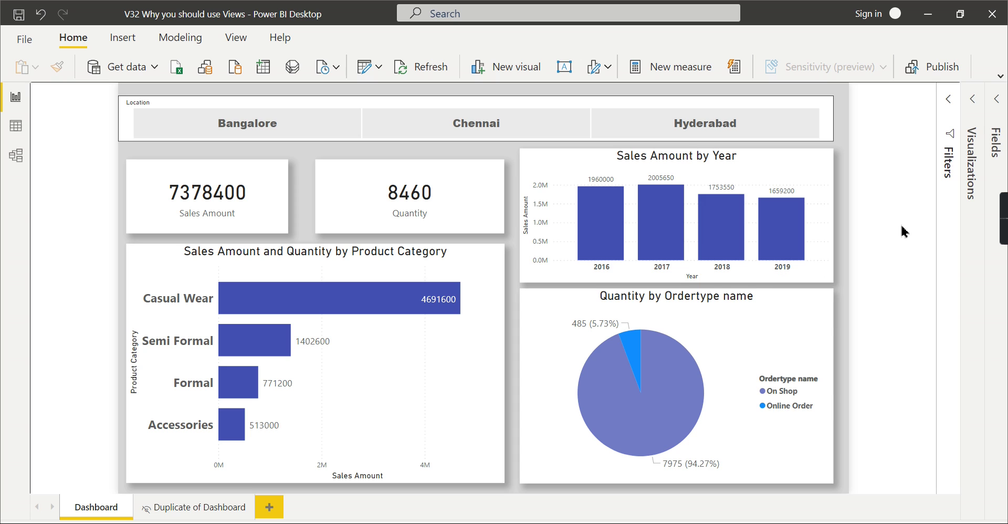
Toggle the Fields pane, then open the Data query in Power Query Editor via Transform data
{"action": "left_click", "coordinate": [997, 99]}
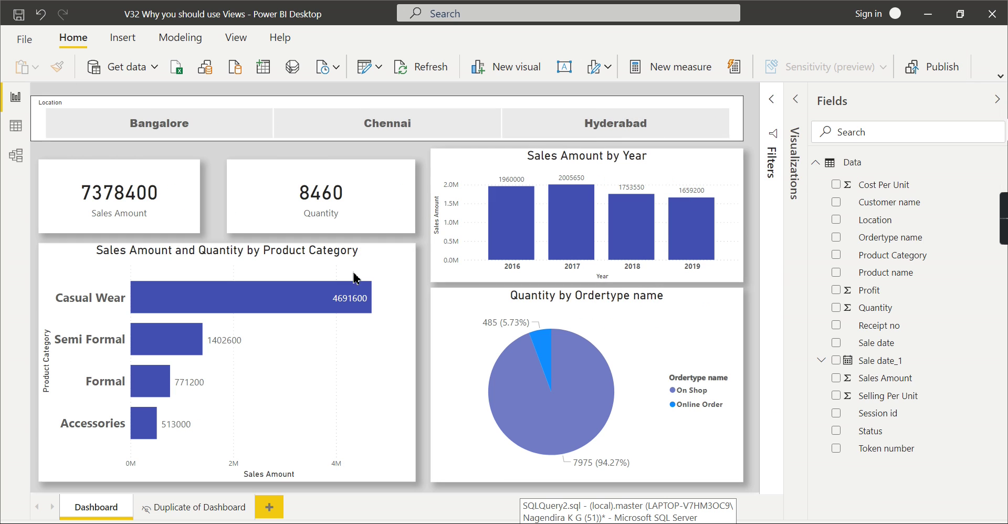
{"action": "left_click", "coordinate": [824, 165]}
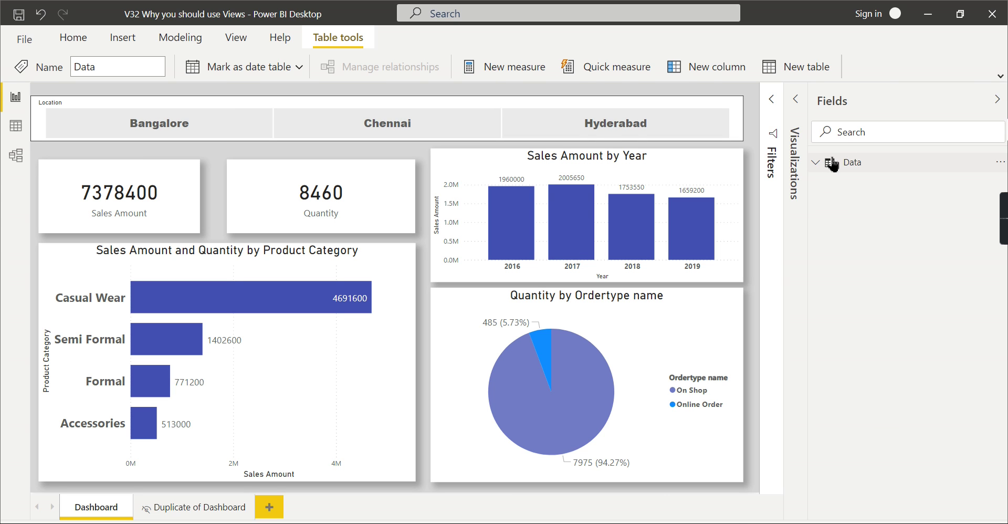
{"action": "left_click", "coordinate": [998, 99]}
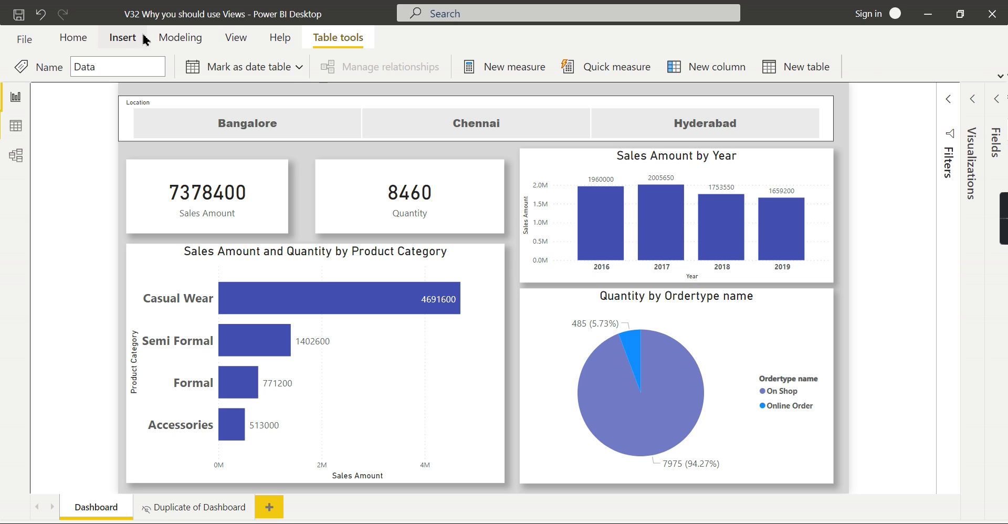
{"action": "left_click", "coordinate": [76, 38]}
{"action": "left_click", "coordinate": [379, 67]}
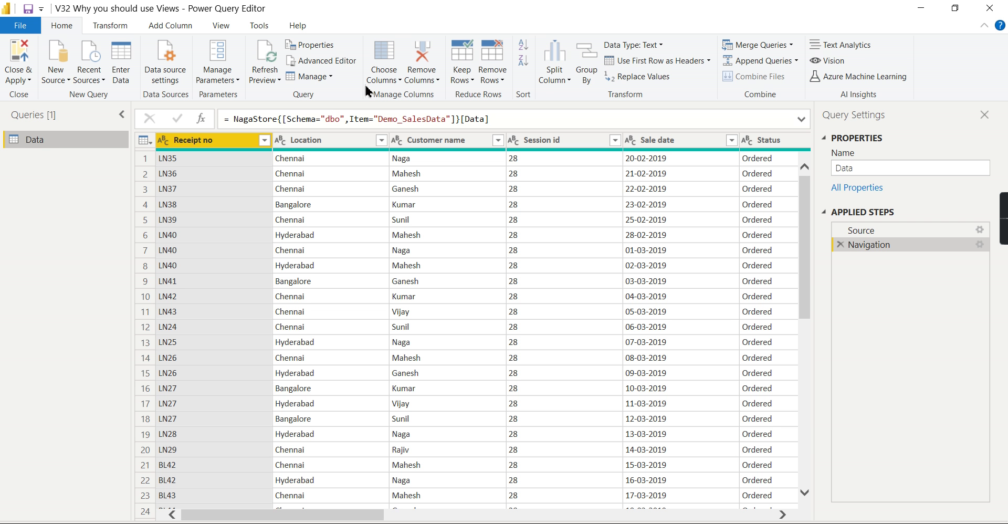
Check in Advanced Editor that the Data query reads Demo_SalesData from NagaStore, then close the query editor
{"action": "left_click", "coordinate": [320, 61]}
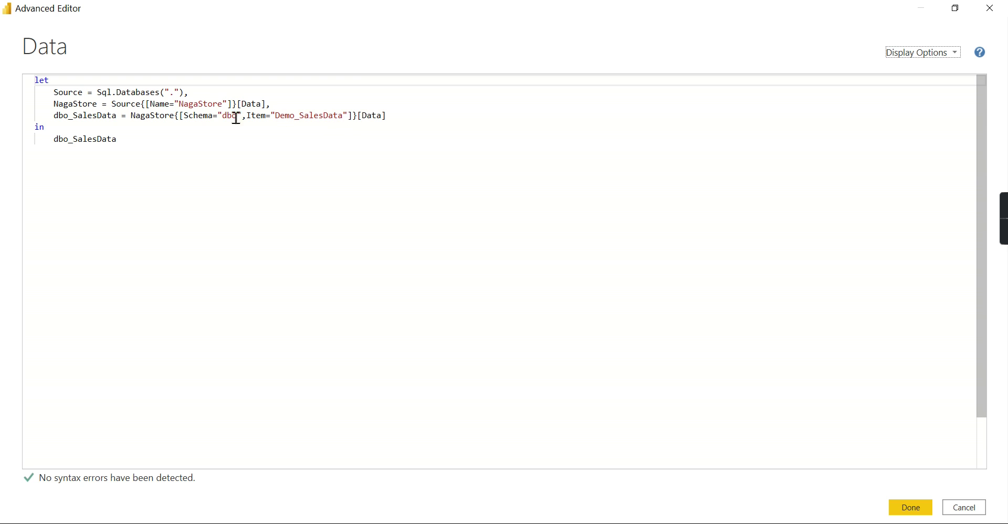
{"action": "double_click", "coordinate": [204, 105]}
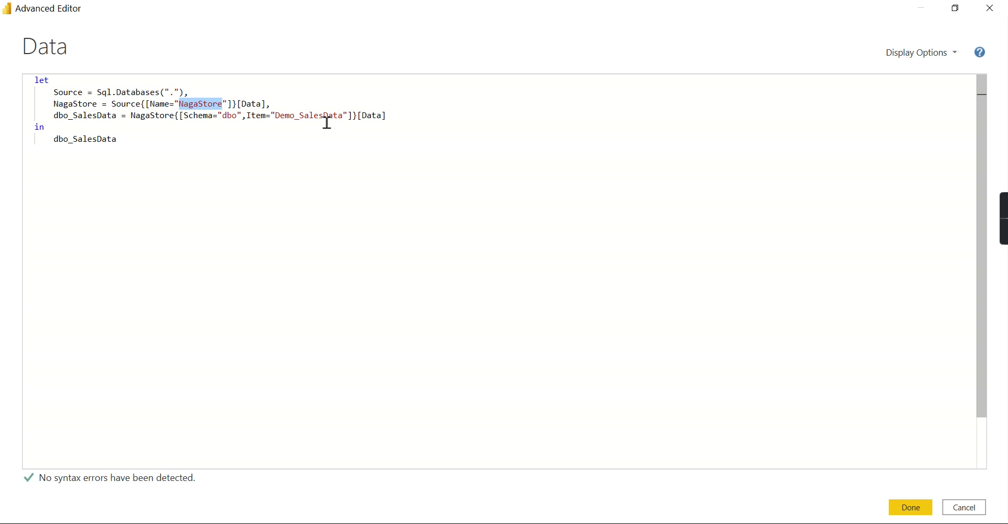
{"action": "left_click", "coordinate": [990, 8]}
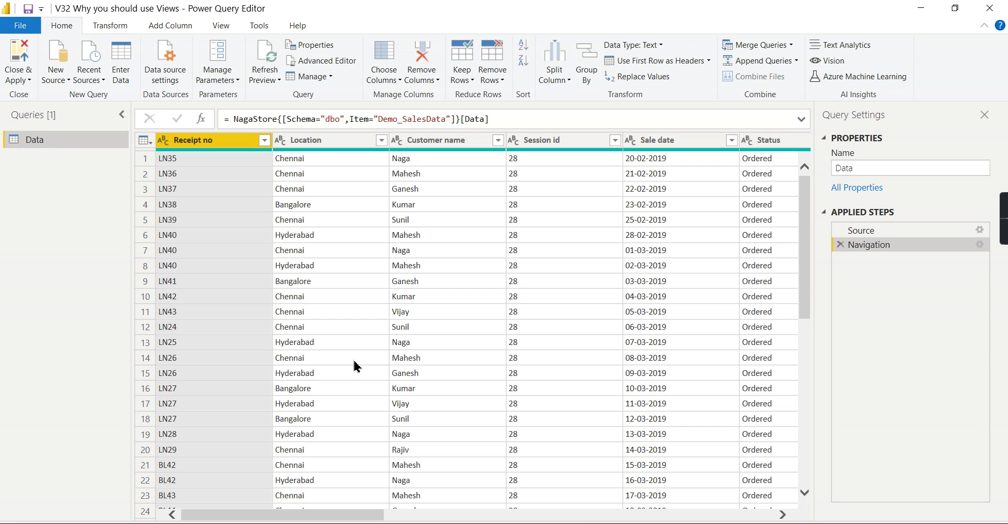
{"action": "left_click", "coordinate": [18, 66]}
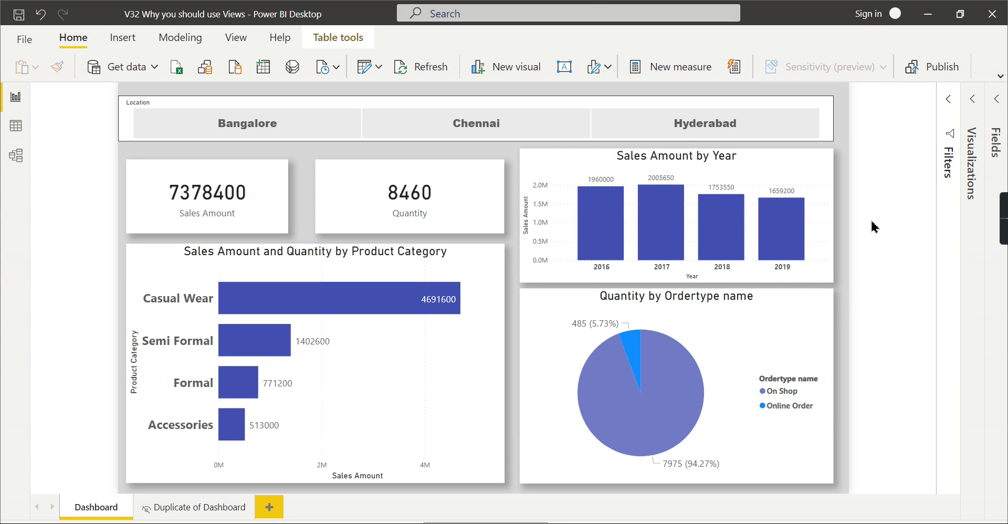
In SSMS, pin and narrow Object Explorer and expand dbo.Demo_SalesData's Columns folder
{"action": "key", "text": "alt+Tab"}
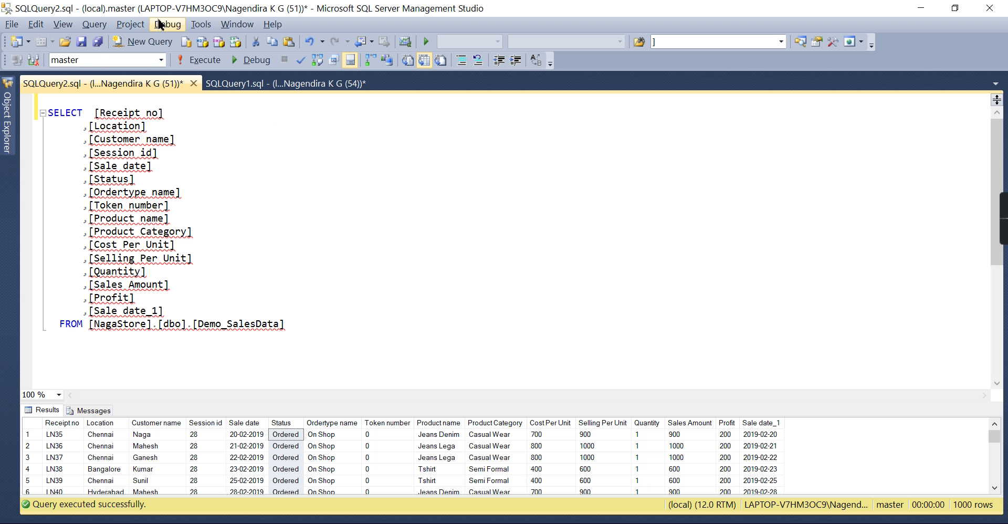
{"action": "left_click", "coordinate": [289, 82]}
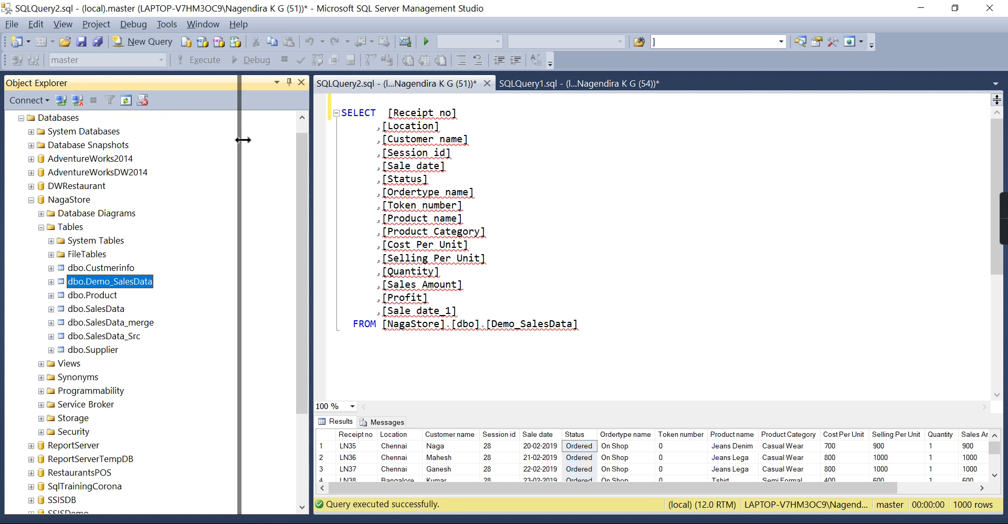
{"action": "left_click_drag", "start_coordinate": [315, 143], "coordinate": [232, 143]}
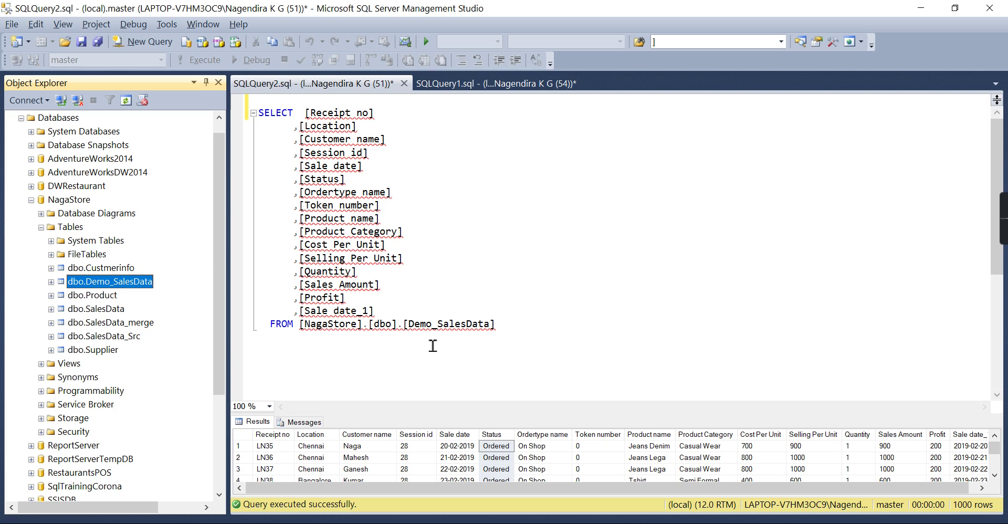
{"action": "left_click", "coordinate": [51, 282]}
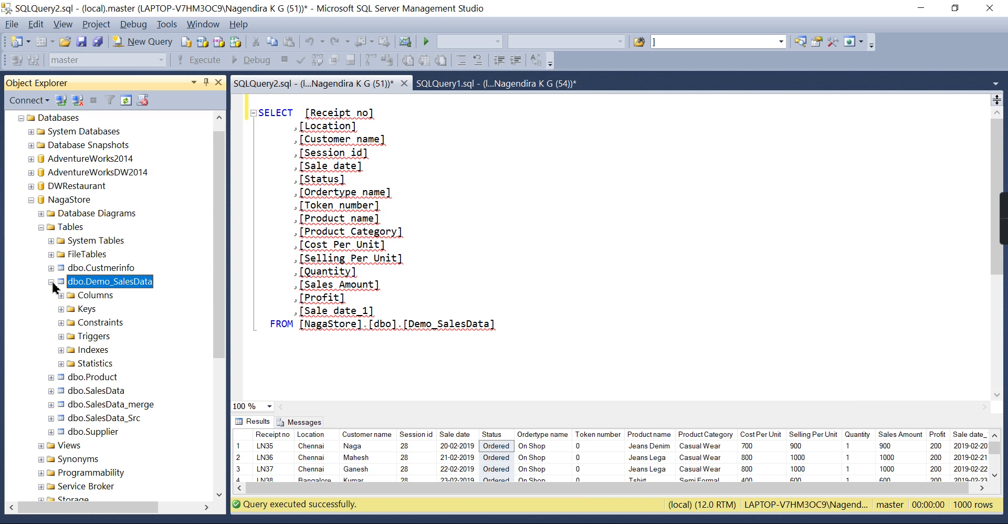
{"action": "left_click", "coordinate": [61, 296]}
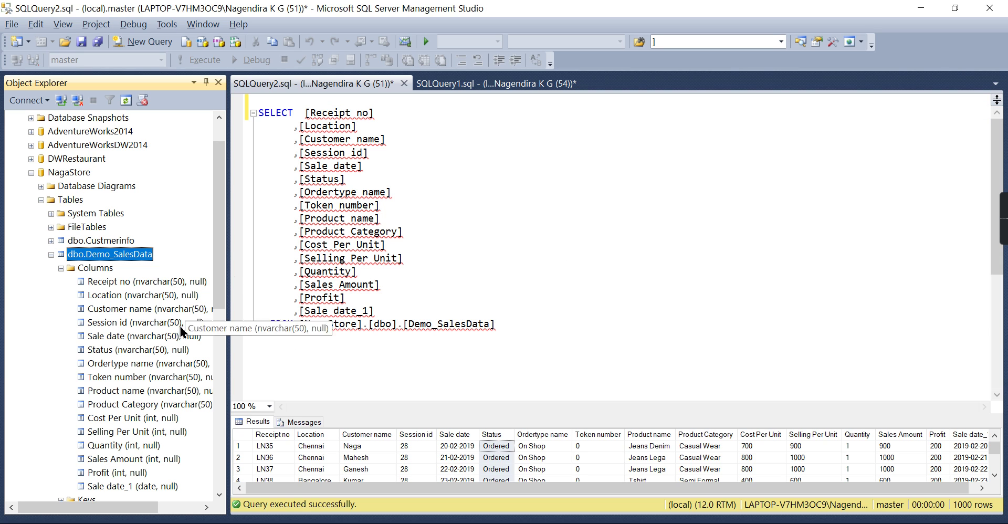
{"action": "scroll", "coordinate": [109, 263], "scroll_direction": "down", "scroll_amount": 2}
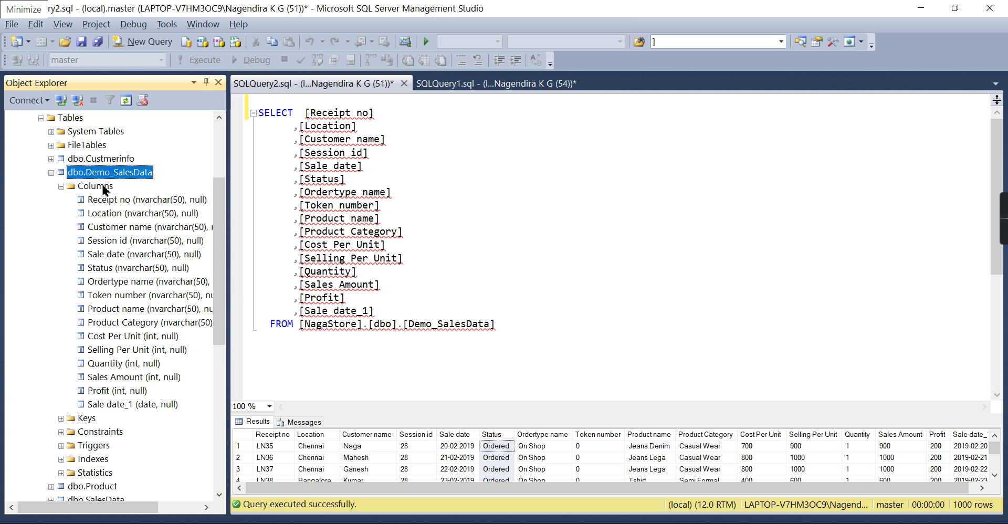
Select the Ordertype name column of Demo_SalesData and inspect its properties
{"action": "right_click", "coordinate": [105, 175]}
{"action": "mouse_move", "coordinate": [151, 241]}
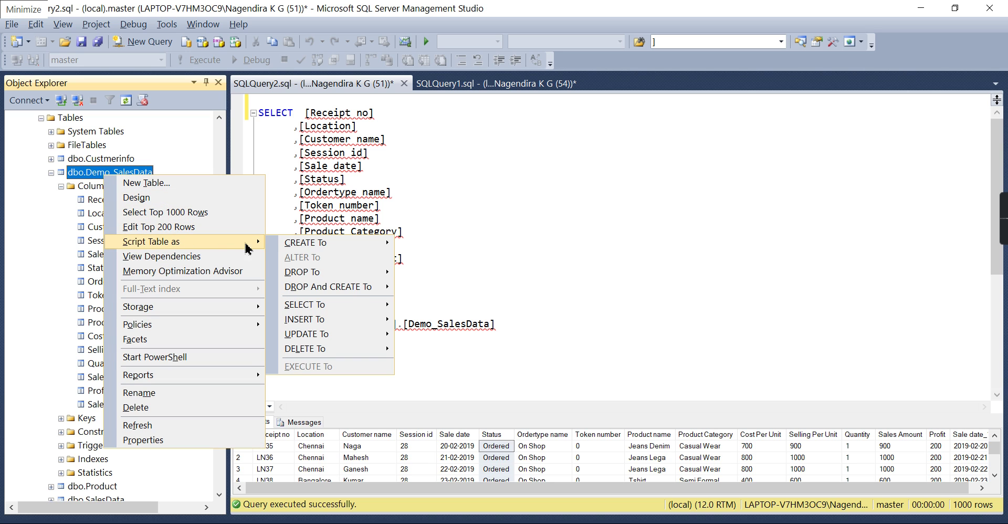
{"action": "mouse_move", "coordinate": [306, 243]}
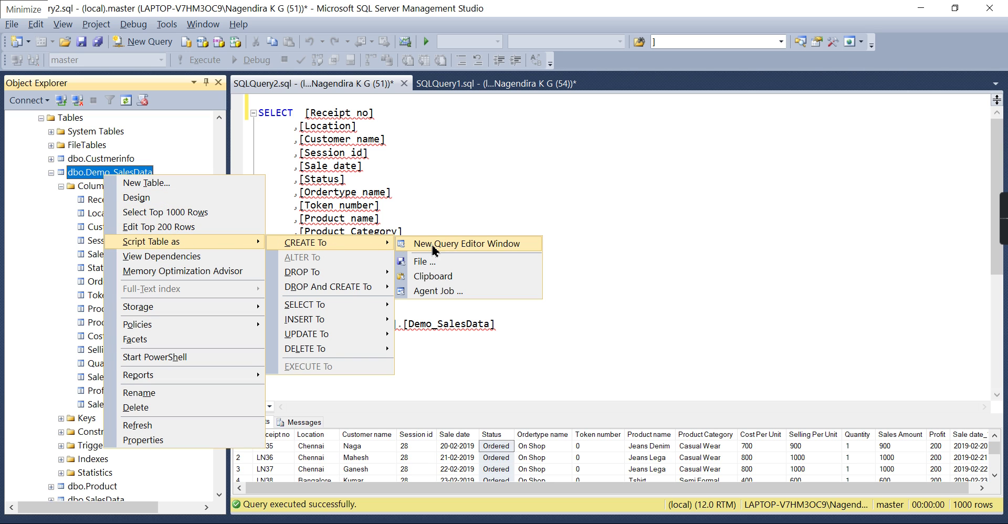
{"action": "left_click", "coordinate": [94, 288]}
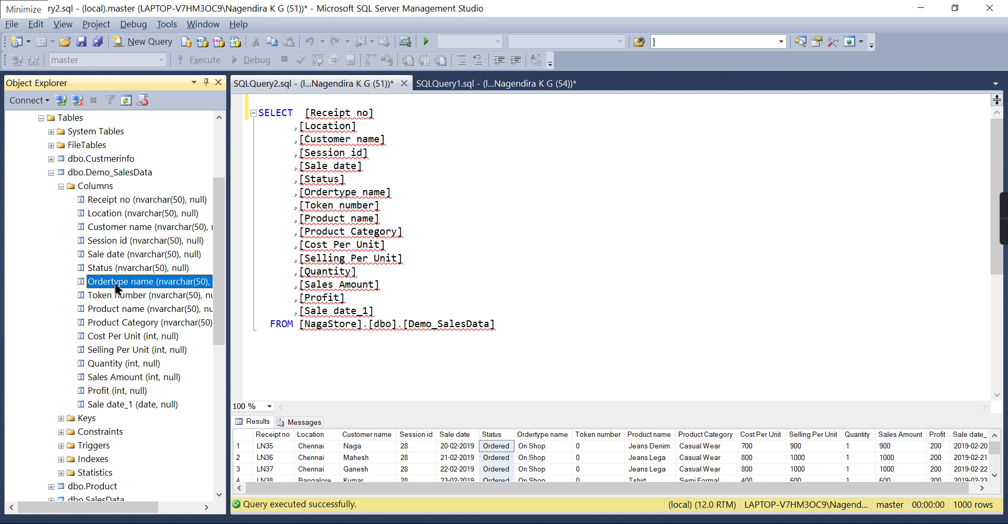
{"action": "double_click", "coordinate": [116, 288]}
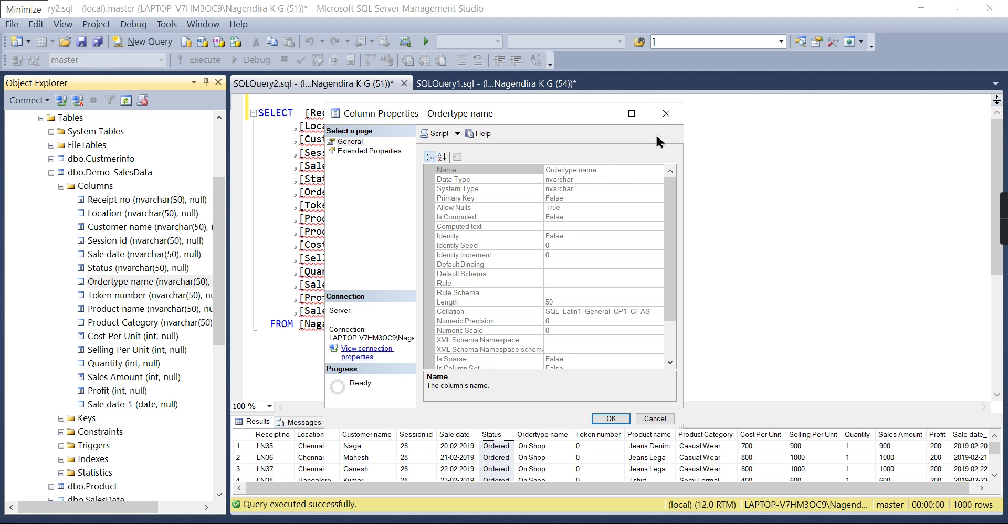
{"action": "left_click", "coordinate": [666, 113]}
Rename the Ordertype name column to Type and switch back to Power BI
{"action": "right_click", "coordinate": [142, 287]}
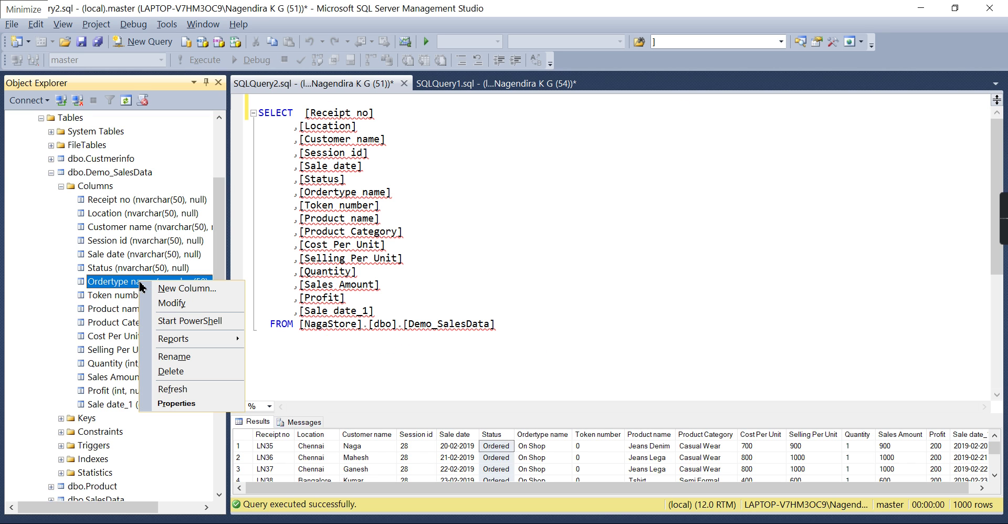
{"action": "left_click", "coordinate": [181, 360]}
{"action": "left_click", "coordinate": [99, 282]}
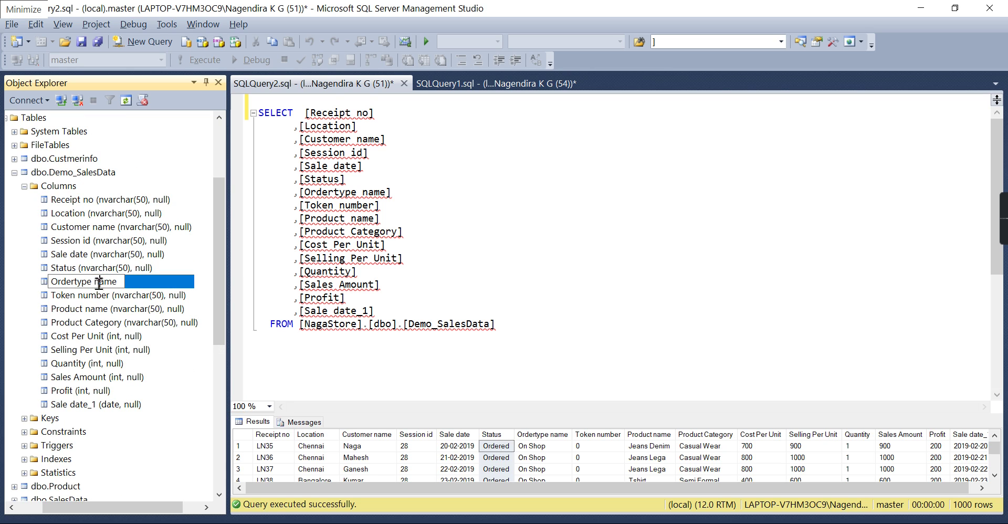
{"action": "left_click_drag", "start_coordinate": [74, 283], "coordinate": [162, 285]}
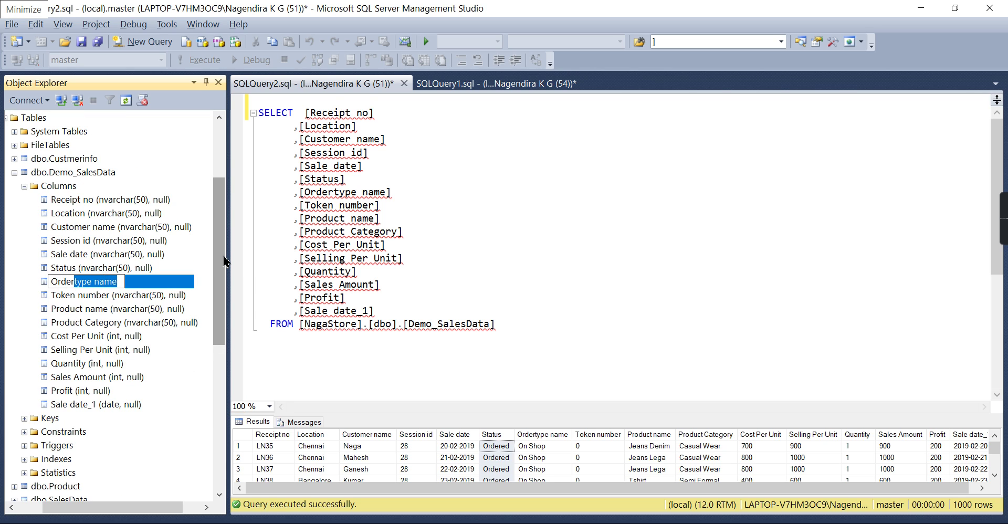
{"action": "key", "text": "BackSpace"}
{"action": "key", "text": "BackSpace"}
{"action": "key", "text": "BackSpace"}
{"action": "key", "text": "BackSpace"}
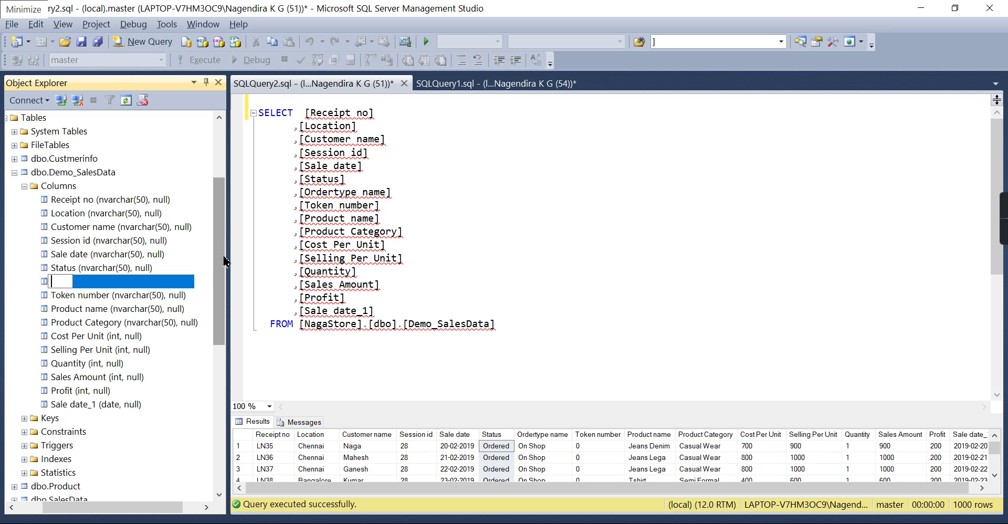
{"action": "type", "text": "Type"}
{"action": "key", "text": "Return"}
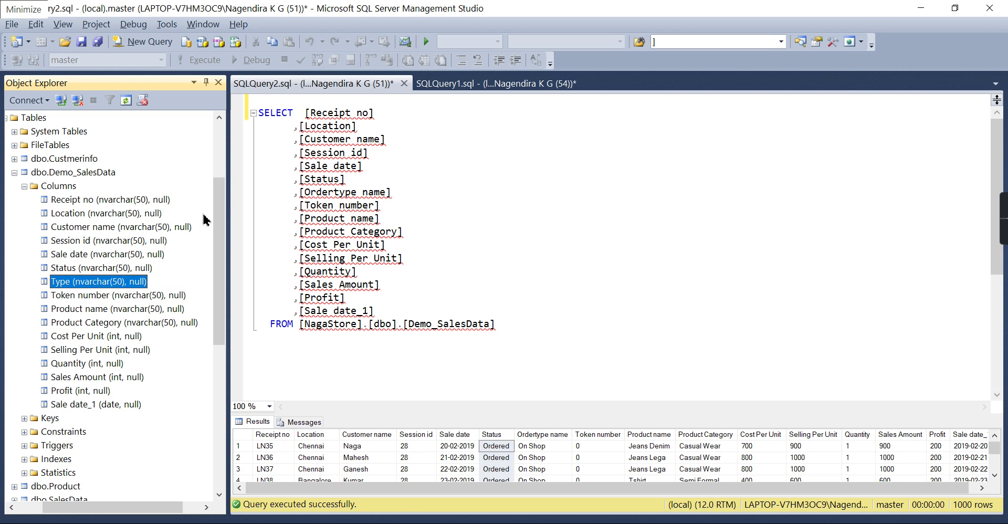
{"action": "left_click", "coordinate": [104, 176]}
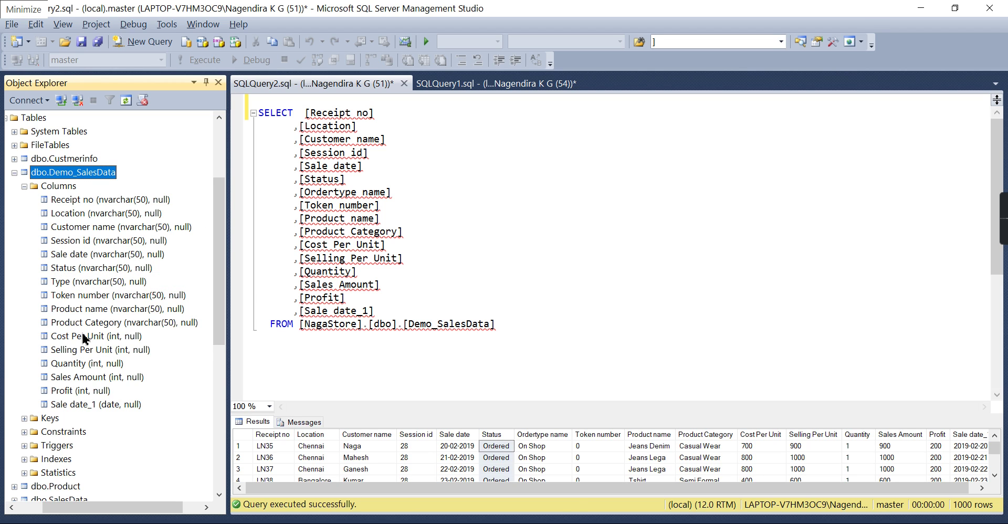
{"action": "key", "text": "alt+Tab"}
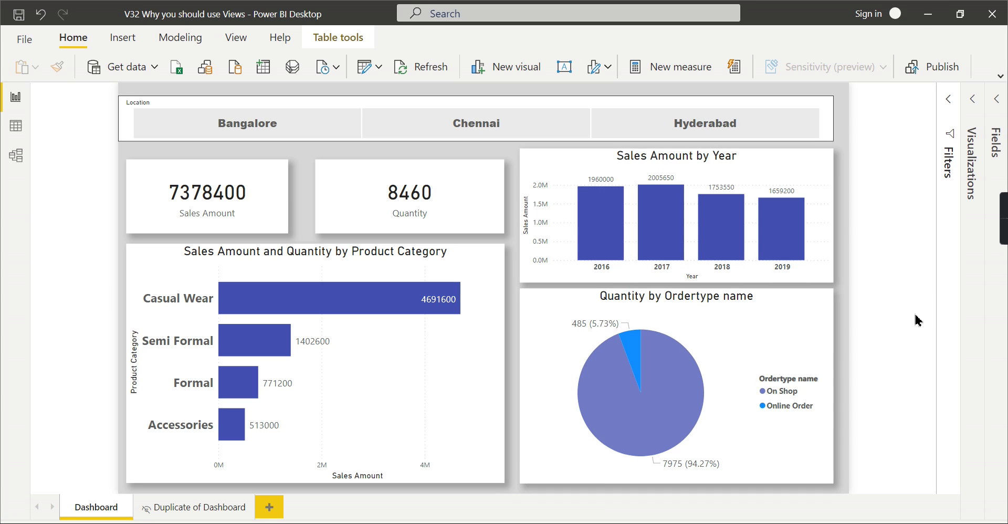
Refresh the Power BI report data from the NagaStore database
{"action": "left_click", "coordinate": [411, 70]}
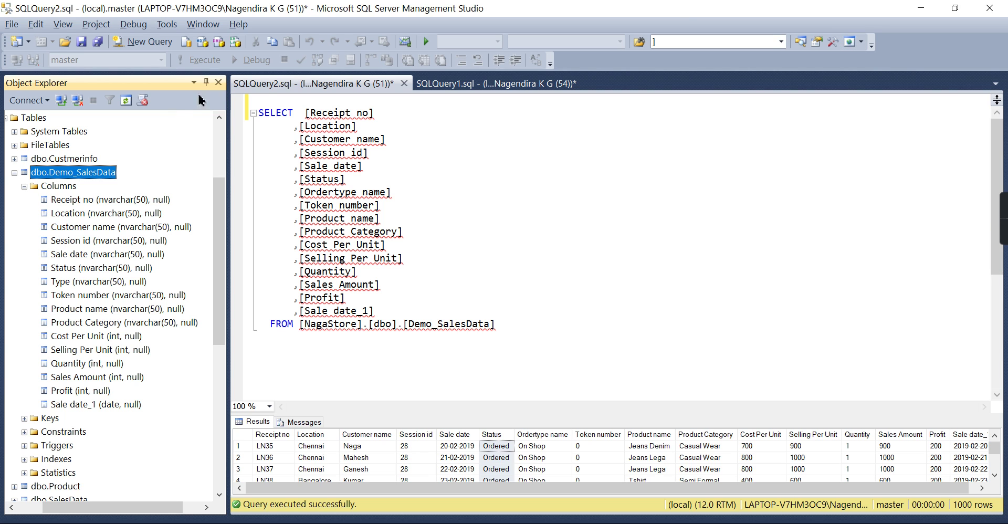
Draft a CREATE VIEW vw_Demo_Sales script above the SELECT, replacing [Ordertype name] with [Type]
{"action": "left_click", "coordinate": [289, 107]}
{"action": "type", "text": "Crea"}
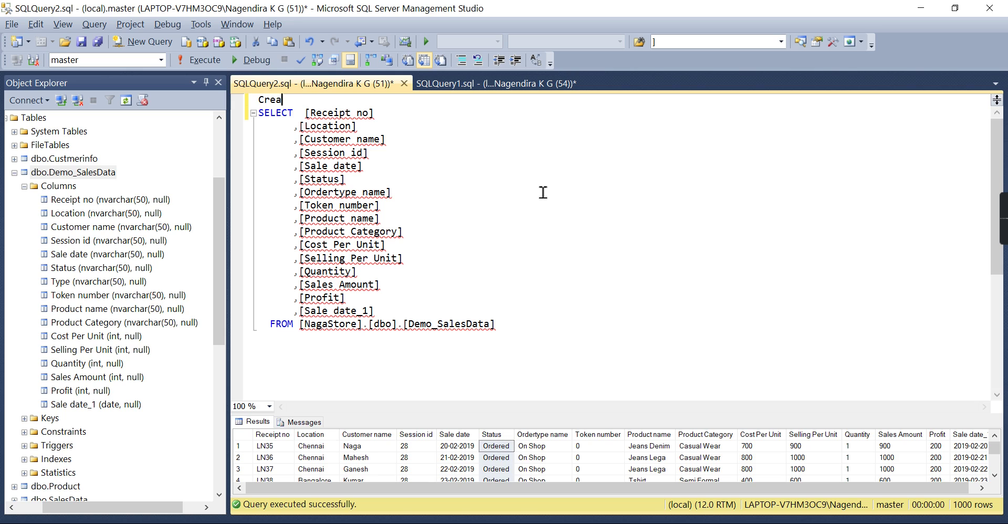
{"action": "type", "text": "te view vw_Demo_Sales"}
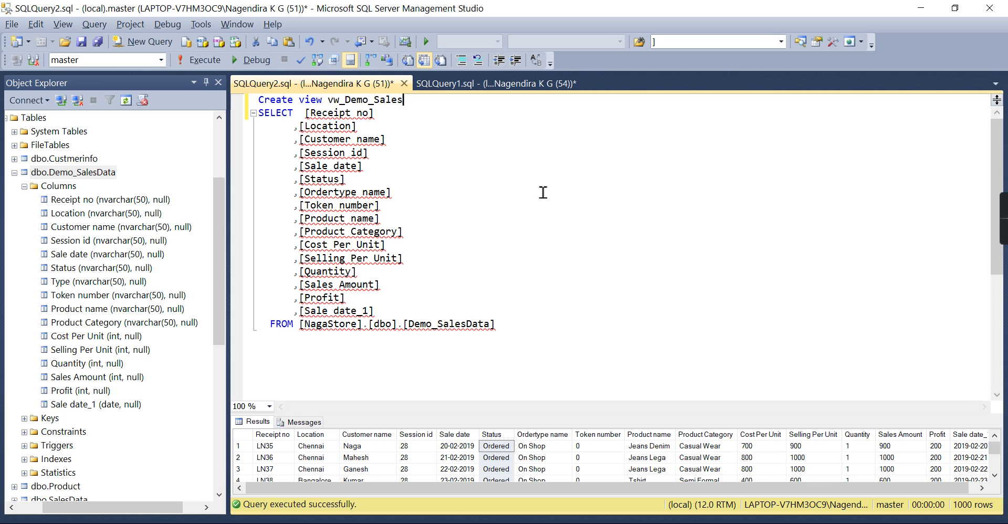
{"action": "key", "text": "Return"}
{"action": "type", "text": "as"}
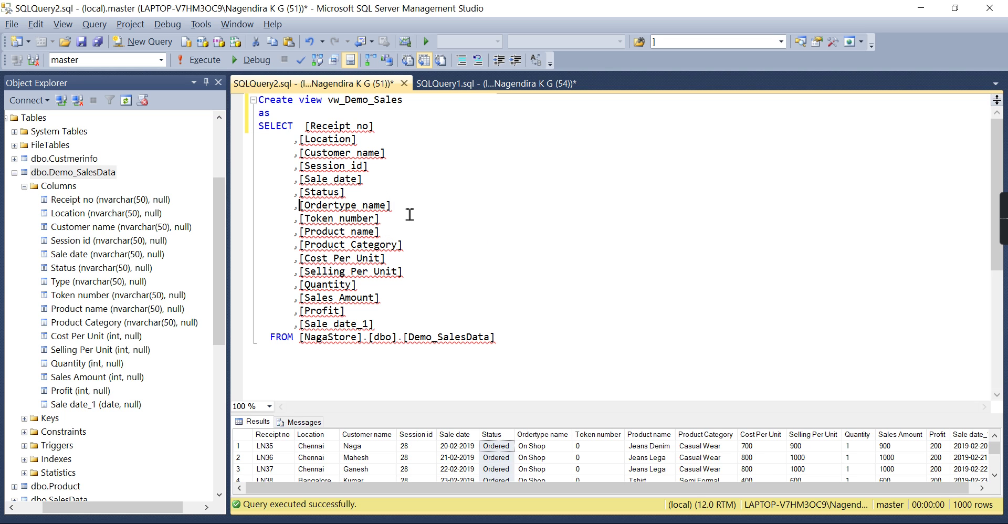
{"action": "type", "text": "T"}
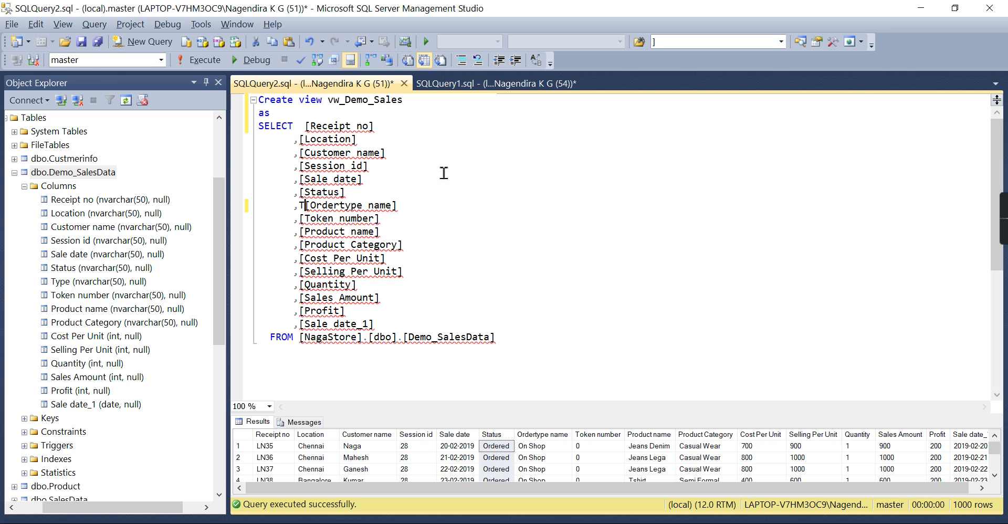
{"action": "type", "text": "yep"}
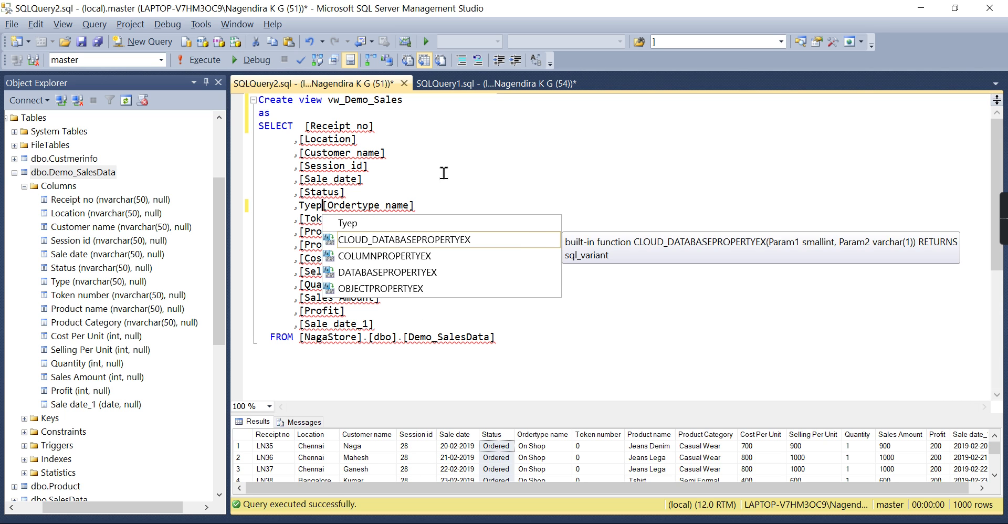
{"action": "key", "text": "Escape"}
{"action": "key", "text": "Return"}
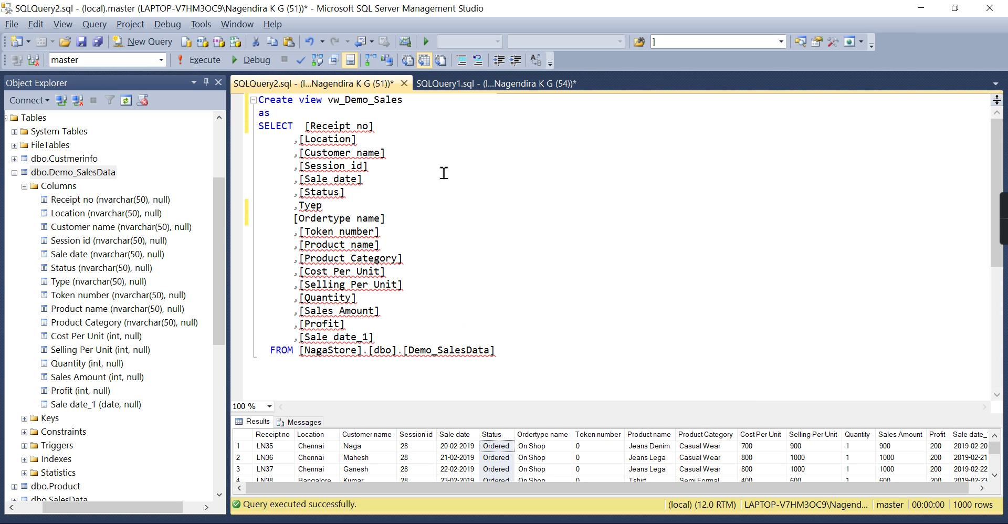
{"action": "key", "text": "shift+End"}
{"action": "key", "text": "ctrl+c"}
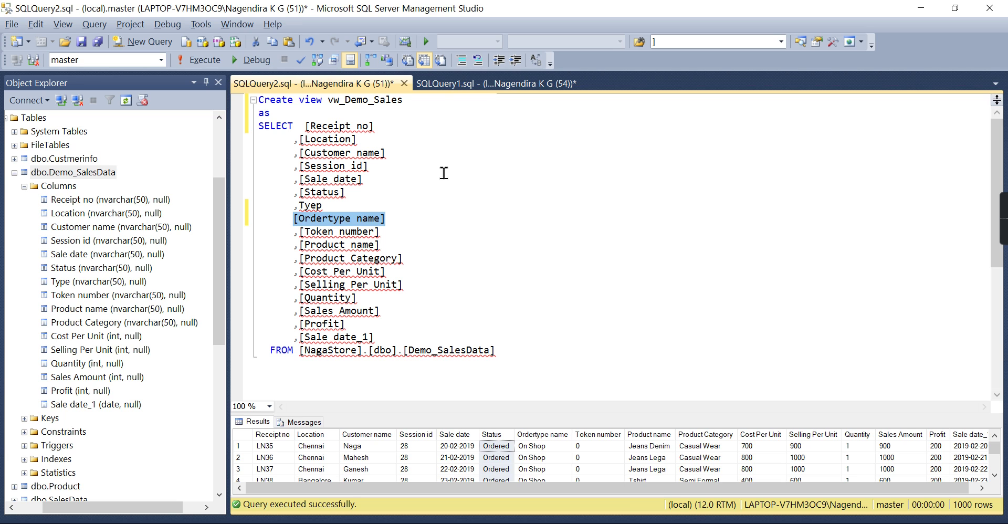
{"action": "key", "text": "Delete"}
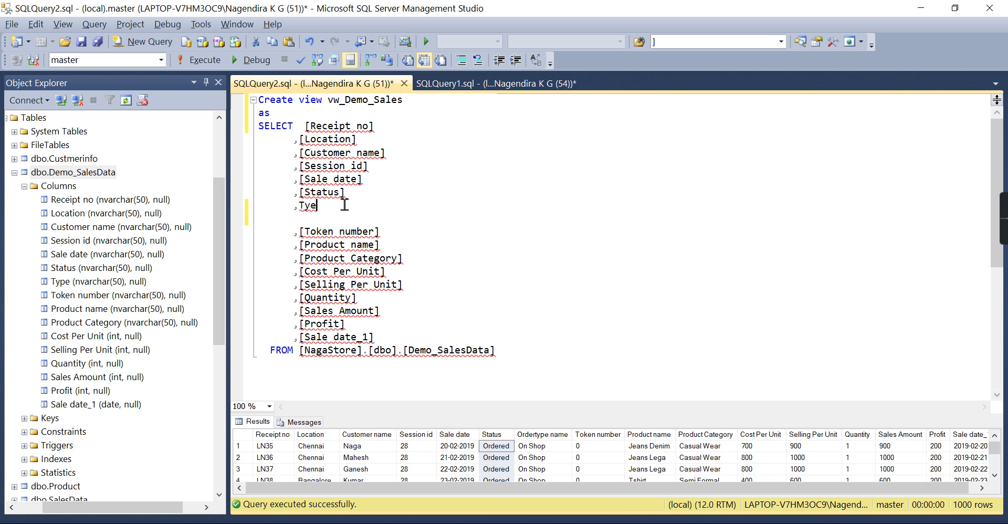
{"action": "type", "text": "pe"}
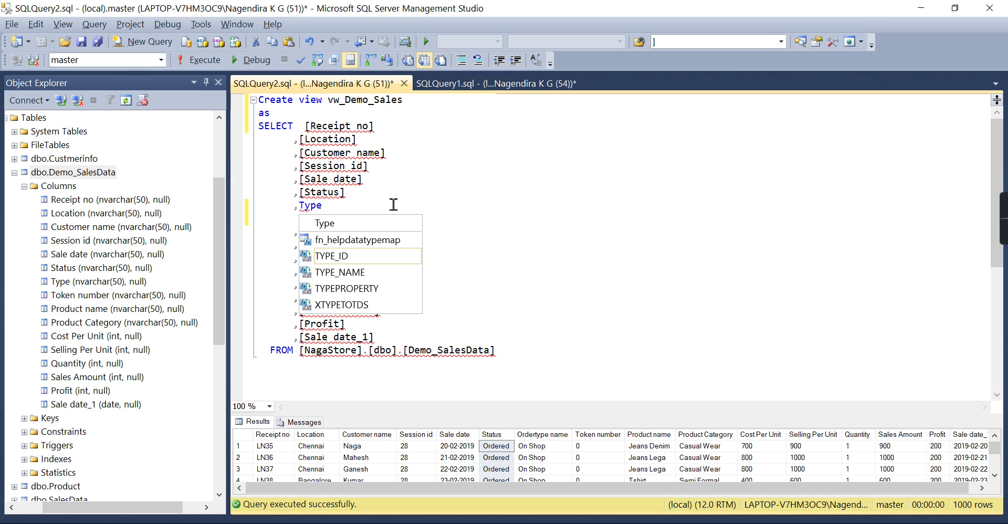
{"action": "type", "text": "]"}
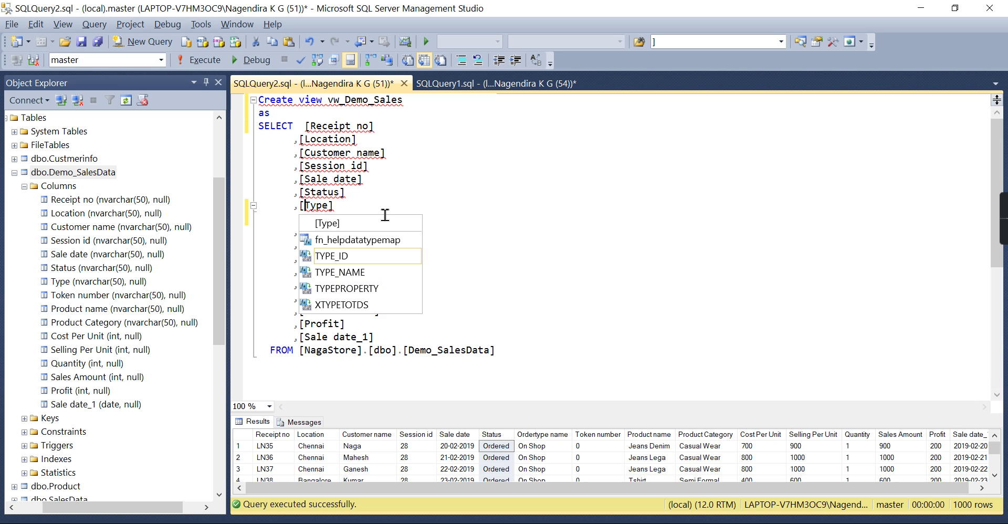
Run the view script, then write [Type] as [Ordertype name] in its select list
{"action": "left_click", "coordinate": [199, 60]}
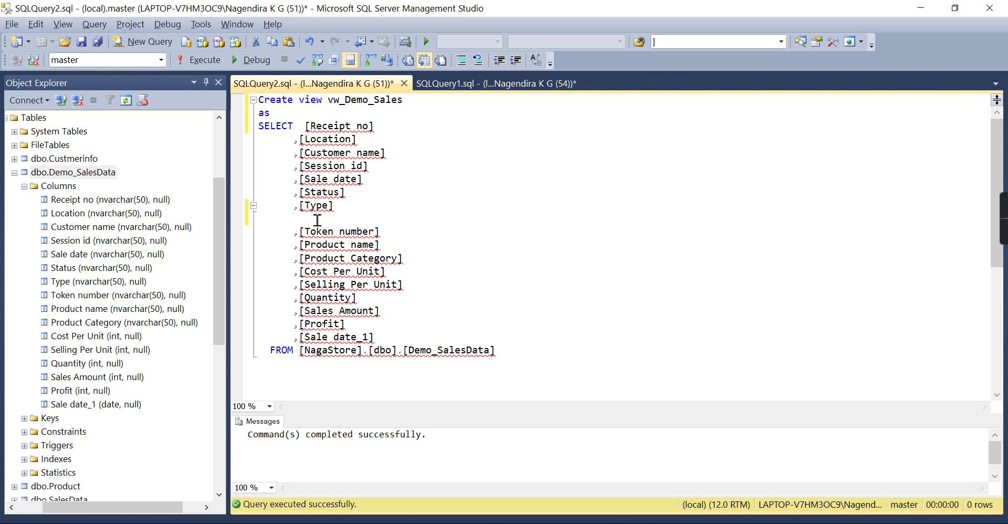
{"action": "key", "text": "ctrl+v"}
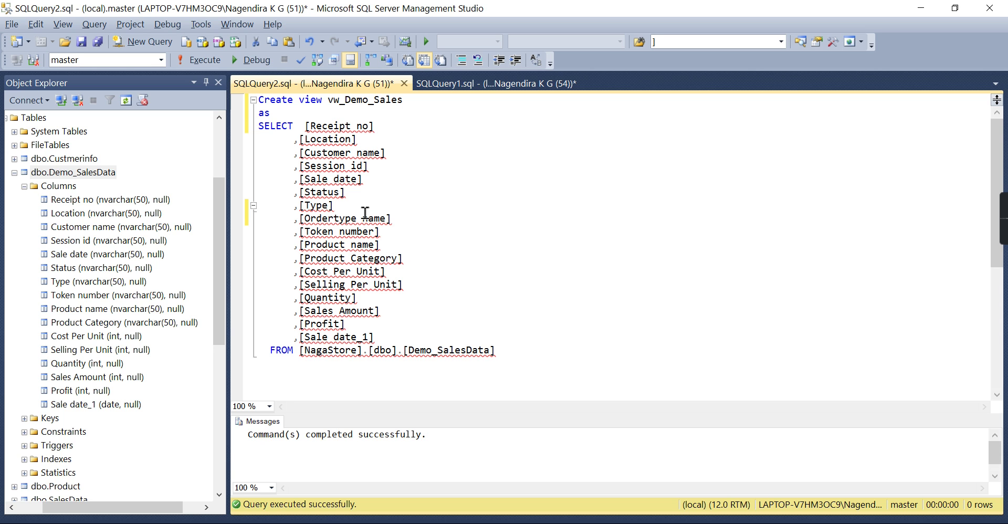
{"action": "type", "text": "Ty"}
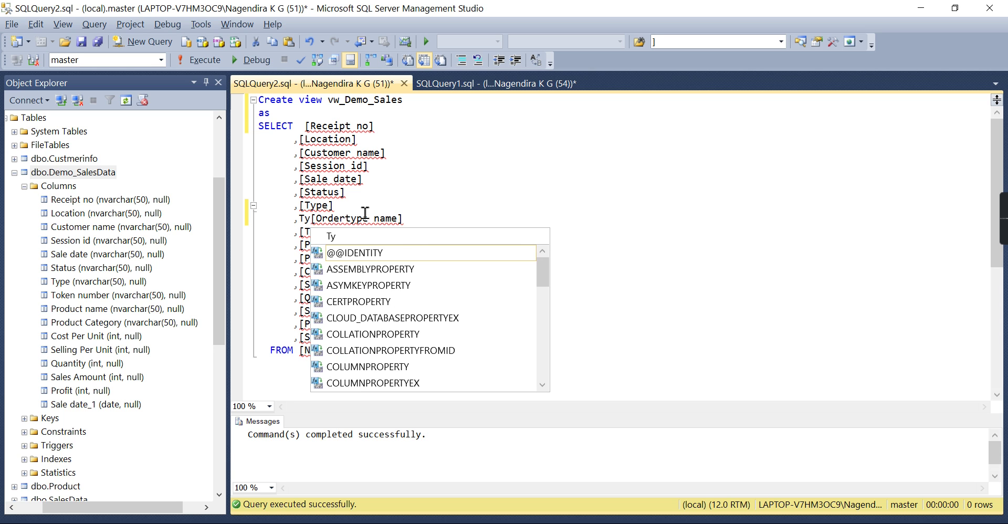
{"action": "type", "text": "pe"}
{"action": "key", "text": "Escape"}
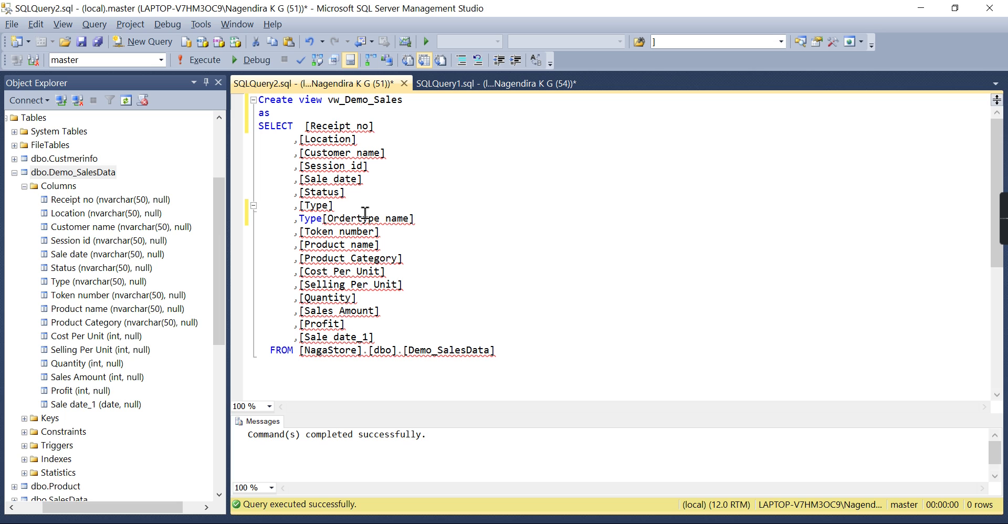
{"action": "type", "text": "]"}
{"action": "left_click", "coordinate": [300, 219]}
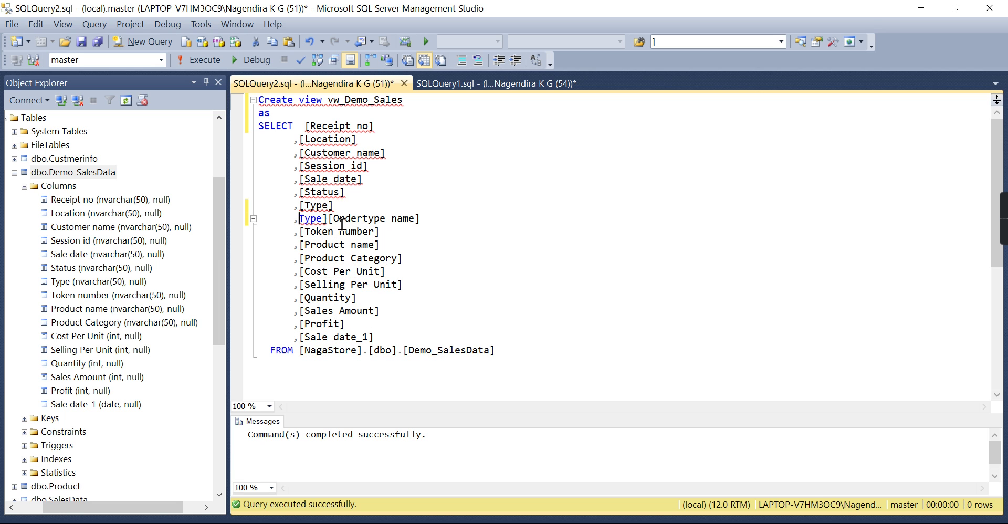
{"action": "type", "text": "[Type]"}
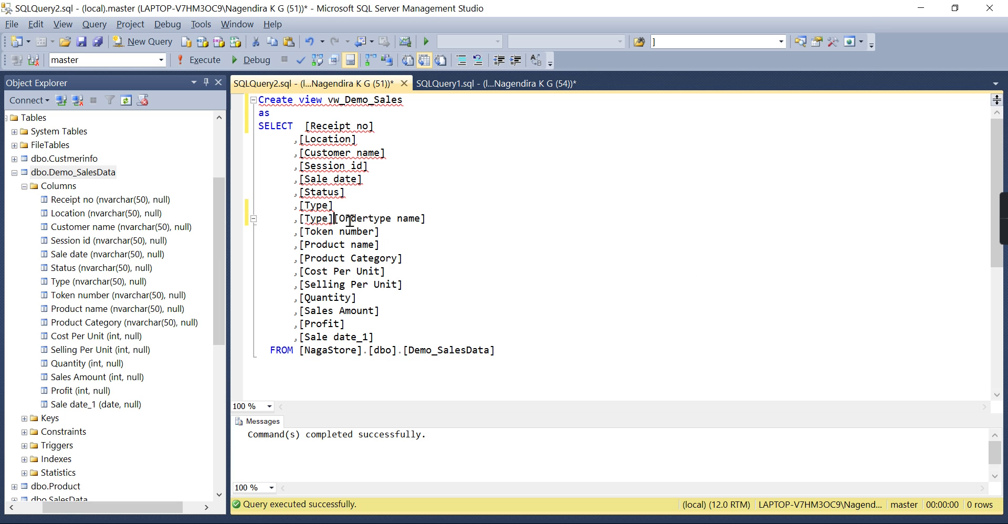
{"action": "type", "text": " as"}
Delete the redundant standalone [Type] line and show Demo_SalesData's top 1000 rows
{"action": "double_click", "coordinate": [332, 222]}
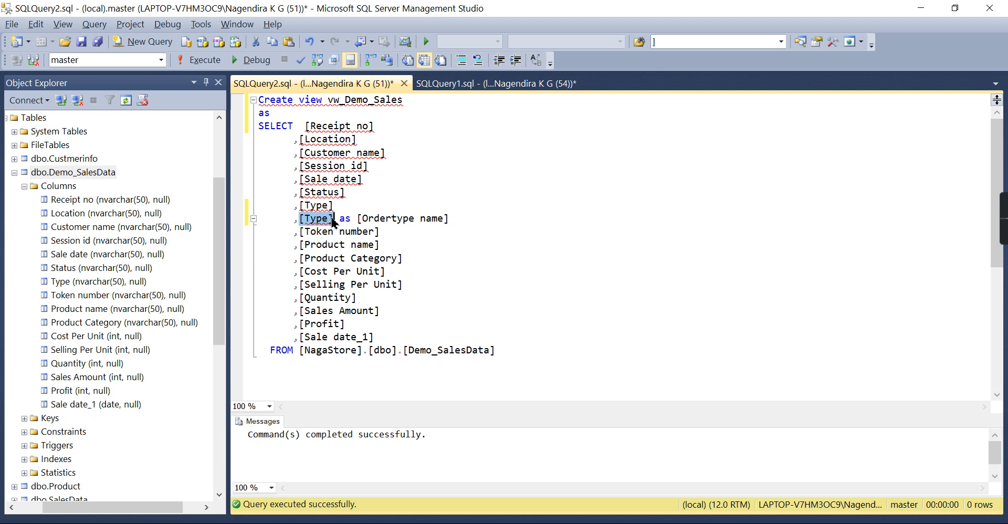
{"action": "left_click", "coordinate": [400, 203]}
{"action": "key", "text": "shift+Home"}
{"action": "key", "text": "Delete"}
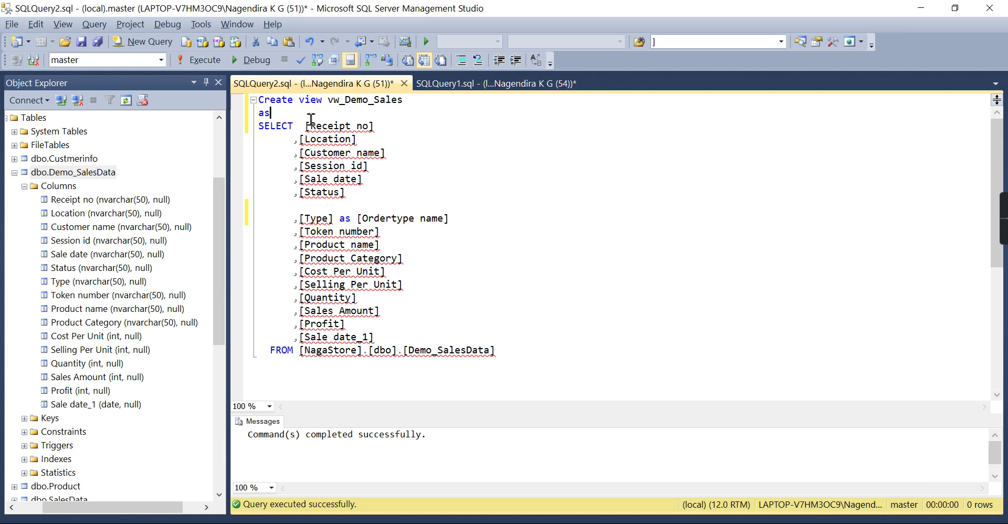
{"action": "left_click", "coordinate": [295, 116]}
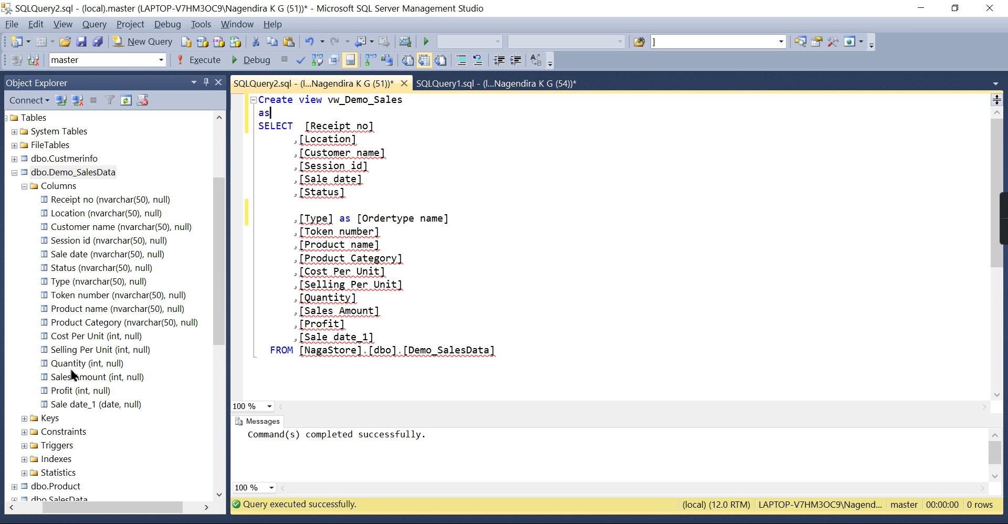
{"action": "right_click", "coordinate": [93, 174]}
{"action": "left_click", "coordinate": [162, 206]}
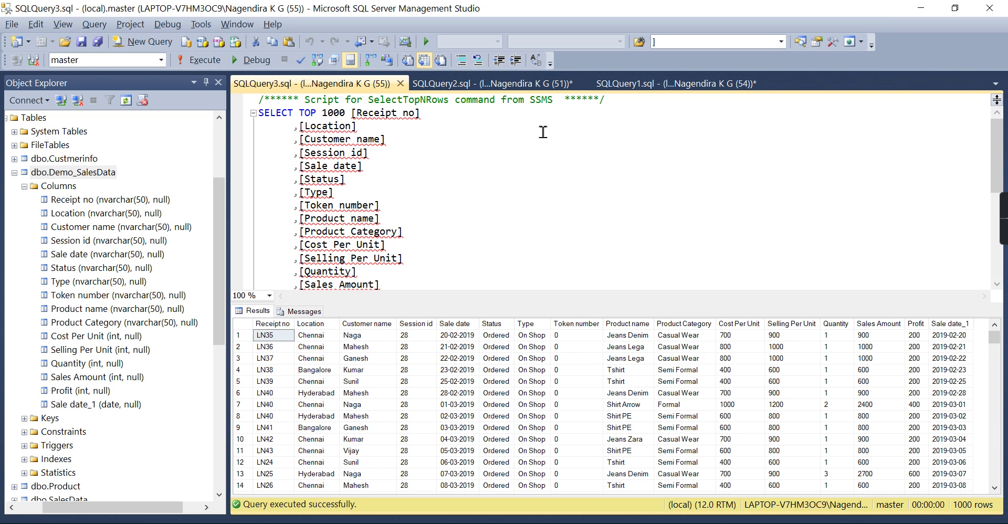
Change CREATE to ALTER and run select * from vw_Demo_Sales, returning 8169 rows
{"action": "left_click", "coordinate": [498, 84]}
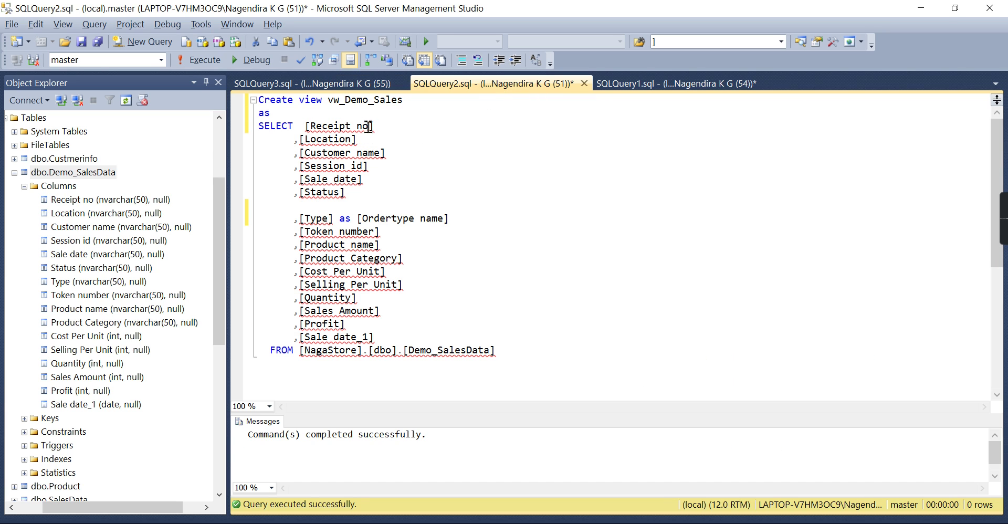
{"action": "double_click", "coordinate": [276, 100]}
{"action": "type", "text": "alter"}
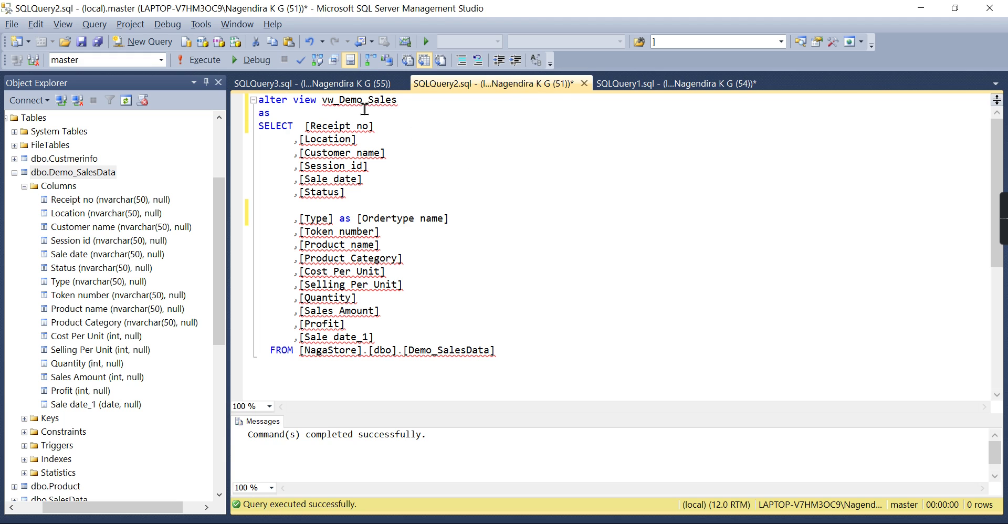
{"action": "left_click", "coordinate": [581, 361]}
{"action": "key", "text": "Return"}
{"action": "key", "text": "Return"}
{"action": "type", "text": "select"}
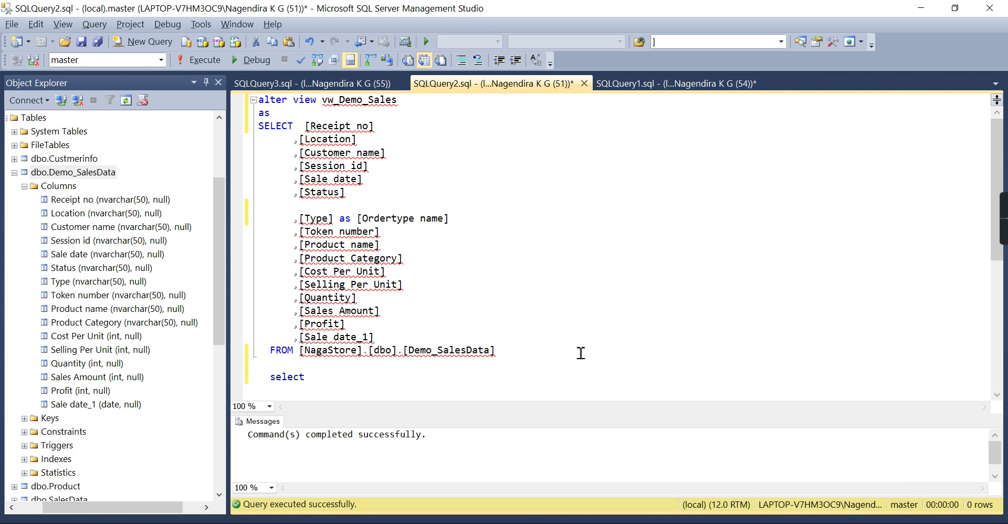
{"action": "type", "text": " * from vw_Demo_Sales"}
{"action": "key", "text": "shift+Home"}
{"action": "left_click", "coordinate": [189, 61]}
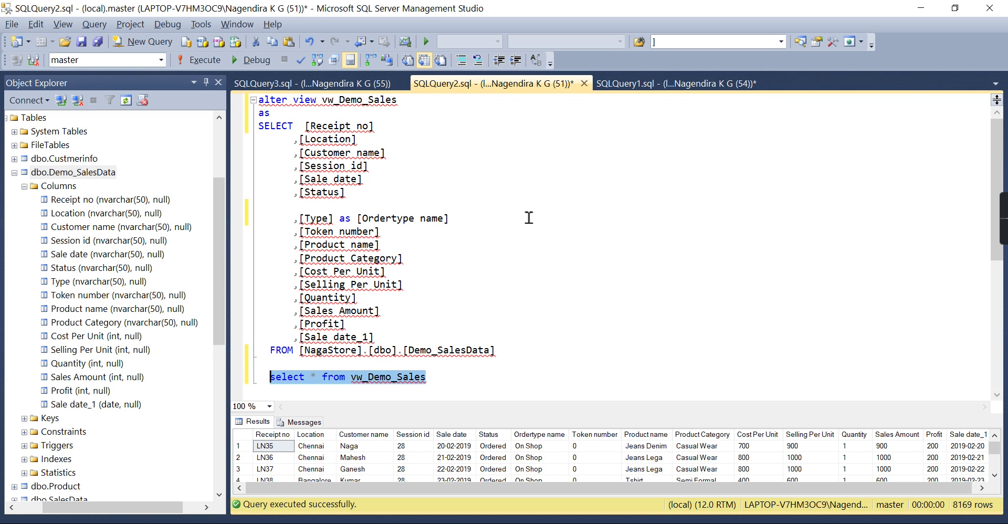
{"action": "double_click", "coordinate": [377, 103]}
{"action": "key", "text": "ctrl+c"}
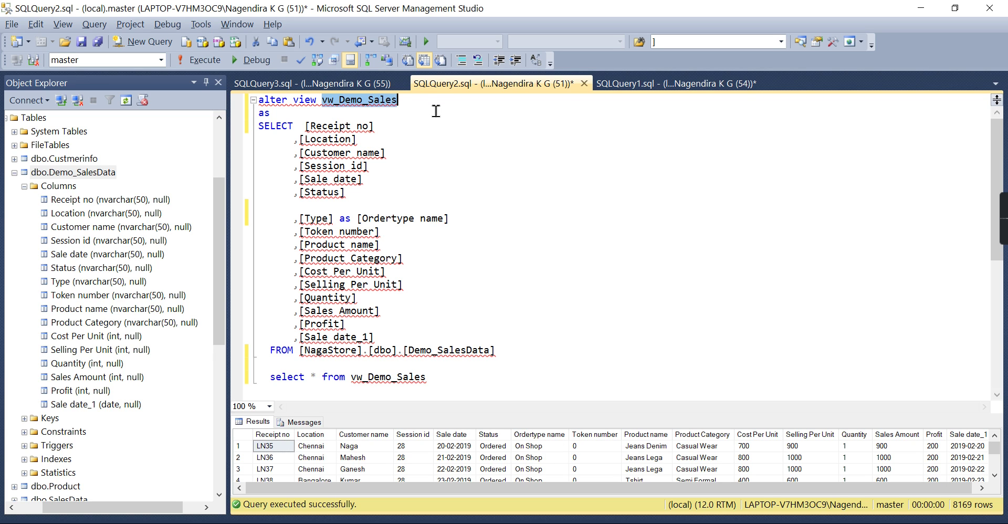
Replace Demo_SalesData with vw_Demo_Sales in the Data query's source code in Advanced Editor
{"action": "key", "text": "alt+Tab"}
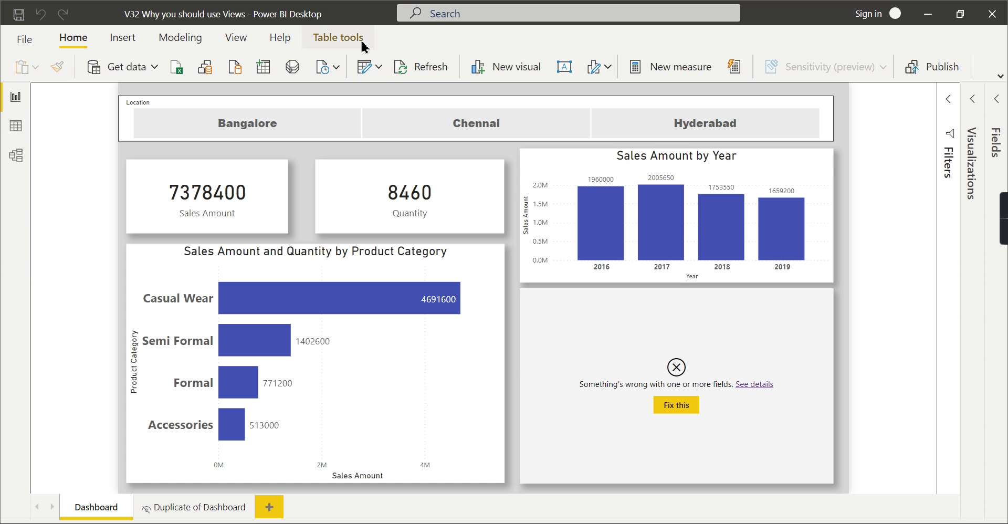
{"action": "left_click", "coordinate": [380, 72]}
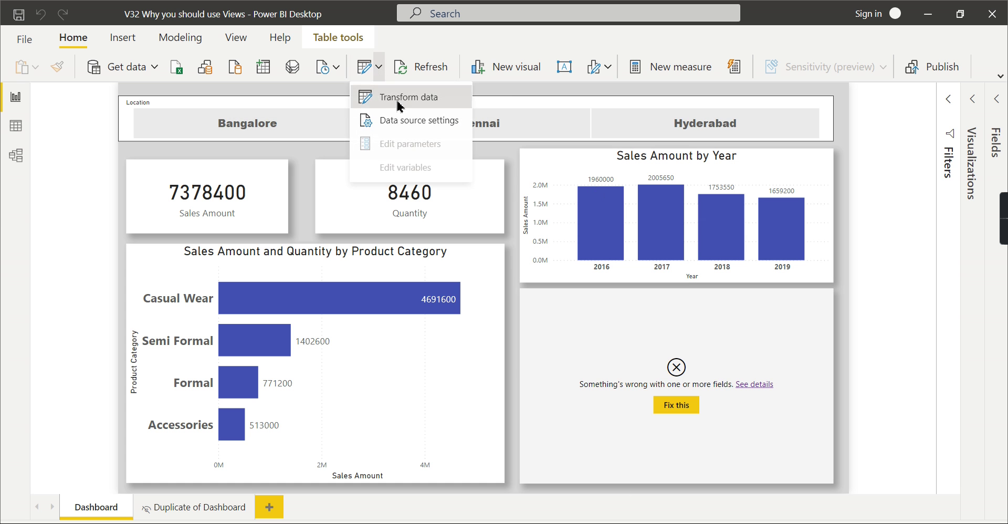
{"action": "left_click", "coordinate": [387, 95]}
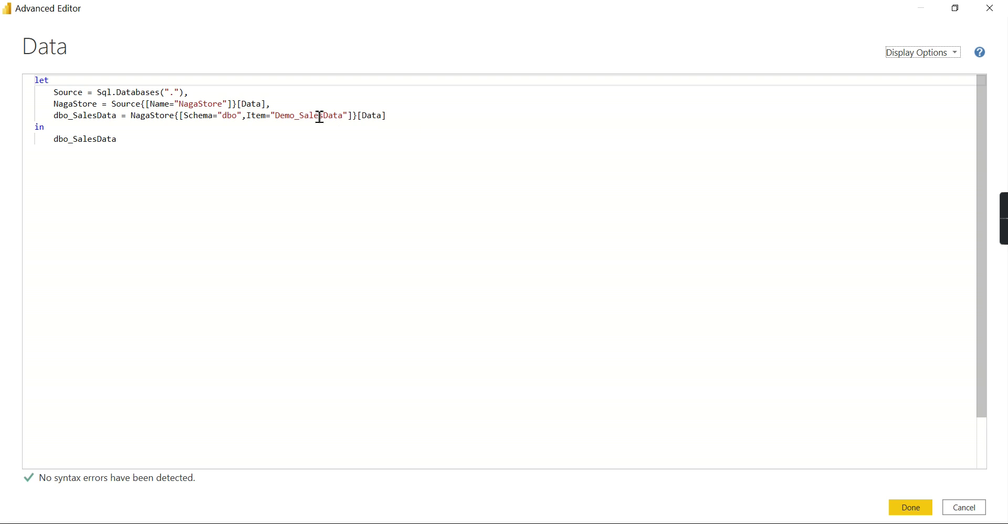
{"action": "double_click", "coordinate": [314, 115]}
{"action": "key", "text": "ctrl+v"}
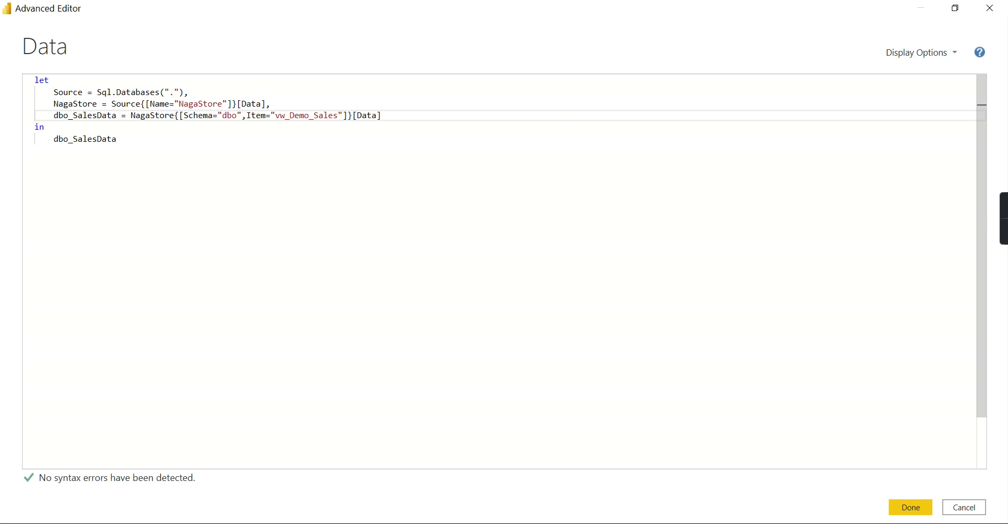
{"action": "left_click", "coordinate": [911, 508]}
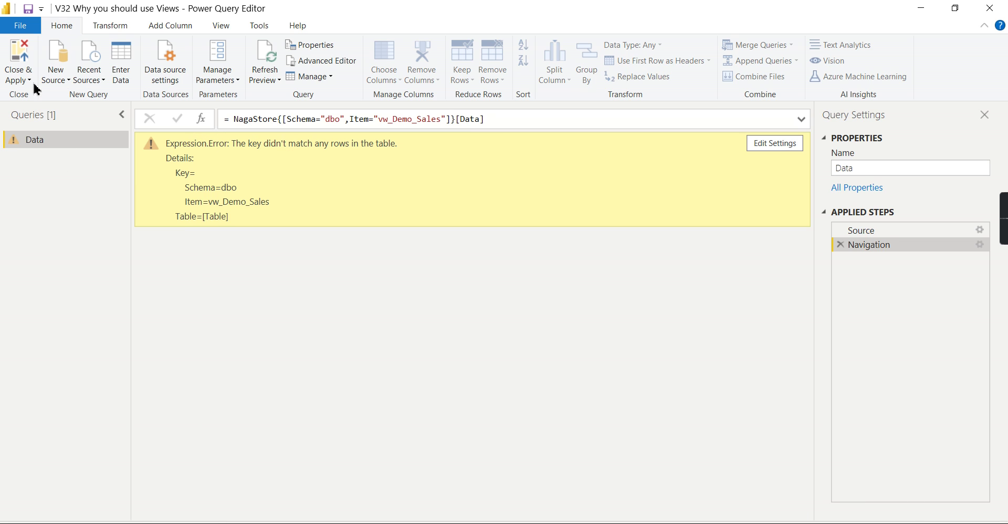
Refresh the Data query preview, which still shows the vw_Demo_Sales key-match error
{"action": "left_click", "coordinate": [266, 79]}
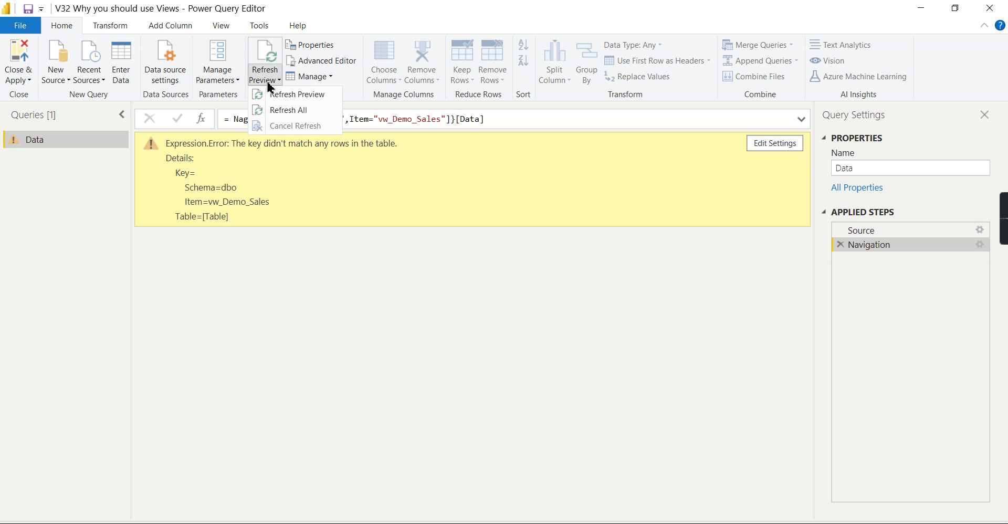
{"action": "left_click", "coordinate": [267, 108]}
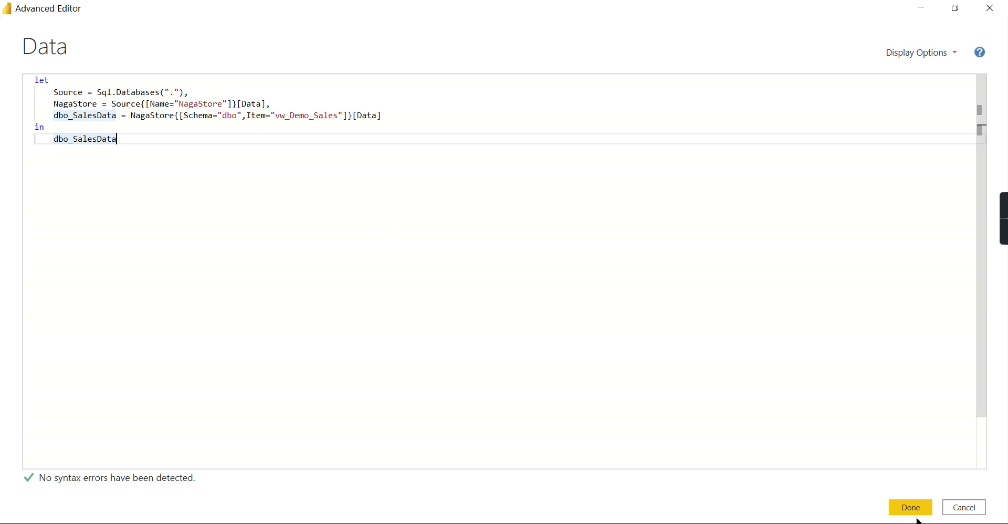
{"action": "left_click", "coordinate": [912, 507]}
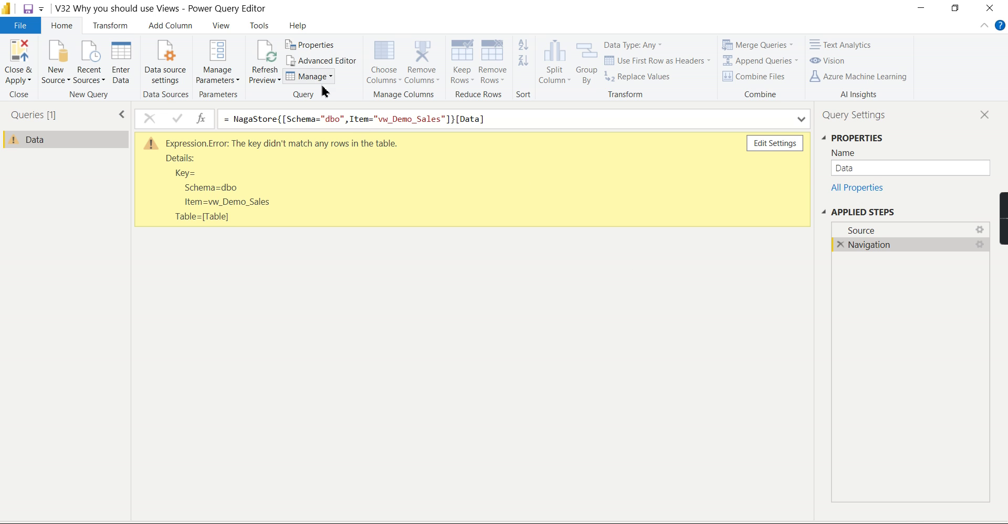
Show the query's Source step and refresh its preview of the available databases
{"action": "left_click", "coordinate": [891, 232]}
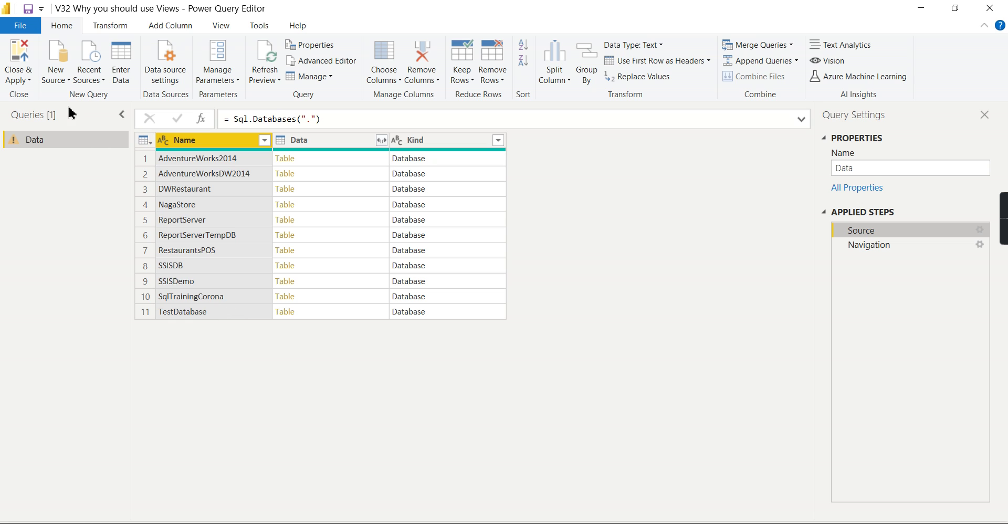
{"action": "left_click", "coordinate": [82, 80]}
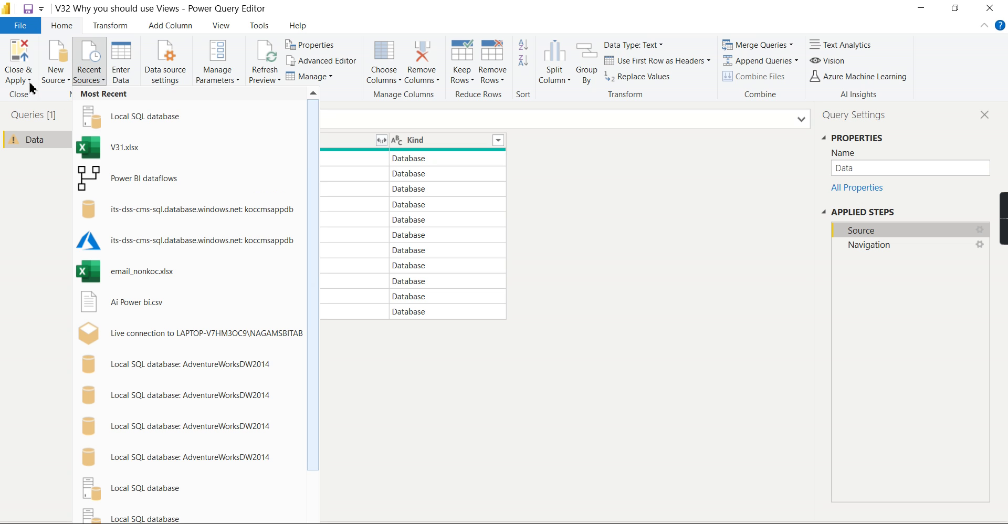
{"action": "left_click", "coordinate": [268, 81]}
{"action": "left_click", "coordinate": [284, 110]}
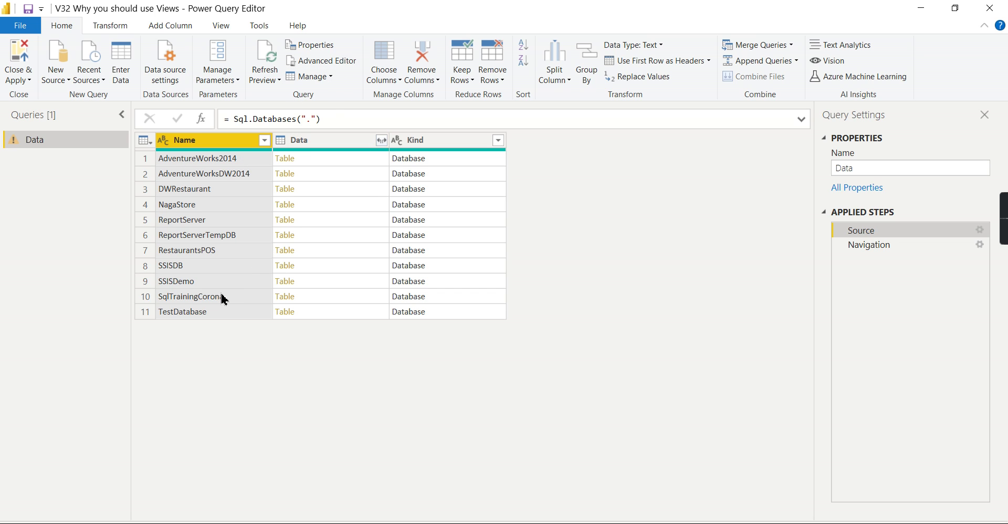
Preview the NagaStore database's objects, which list only vw_SalesData
{"action": "left_click", "coordinate": [204, 269]}
{"action": "left_click", "coordinate": [227, 202]}
{"action": "left_click", "coordinate": [310, 205]}
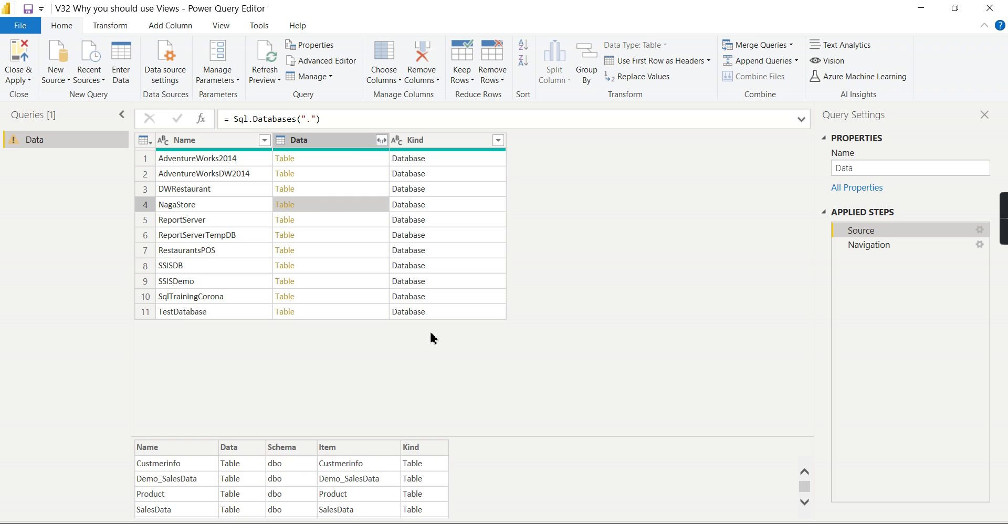
{"action": "scroll", "coordinate": [376, 484], "scroll_direction": "down", "scroll_amount": 2}
{"action": "scroll", "coordinate": [354, 507], "scroll_direction": "down", "scroll_amount": 3}
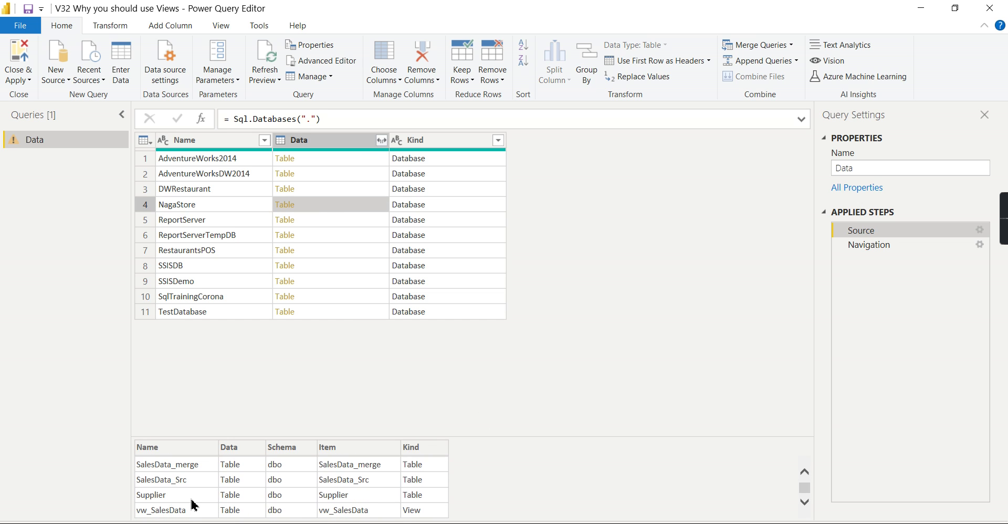
{"action": "scroll", "coordinate": [193, 501], "scroll_direction": "up", "scroll_amount": 2}
{"action": "scroll", "coordinate": [210, 505], "scroll_direction": "down", "scroll_amount": 2}
{"action": "key", "text": "alt+Tab"}
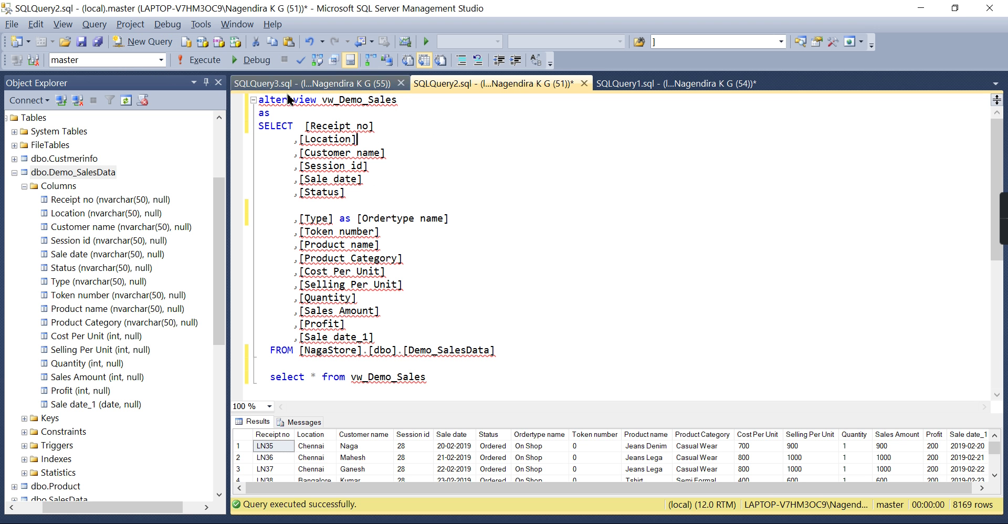
Drop the old vw_Demo_Sales view and set the script's database to NagaStore
{"action": "double_click", "coordinate": [273, 100]}
{"action": "type", "text": "drop"}
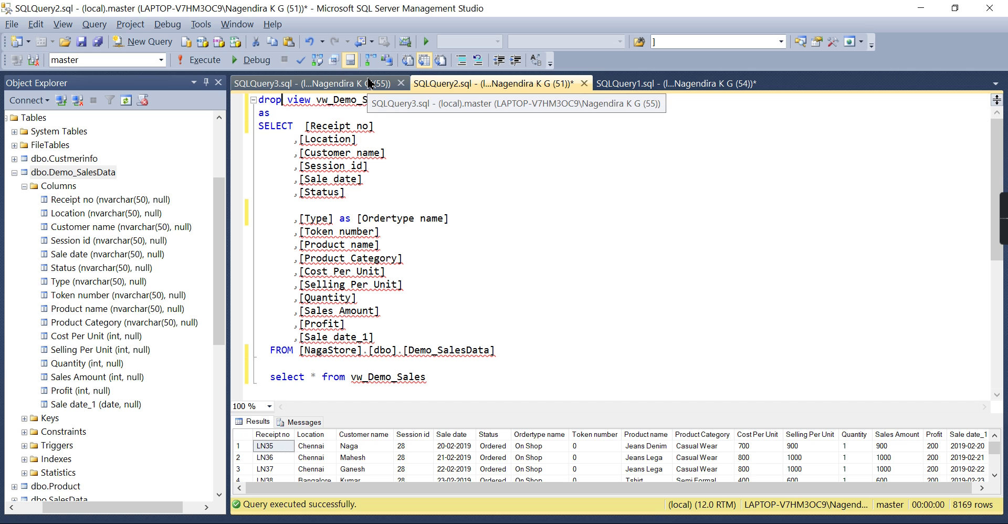
{"action": "left_click_drag", "start_coordinate": [392, 100], "coordinate": [258, 100]}
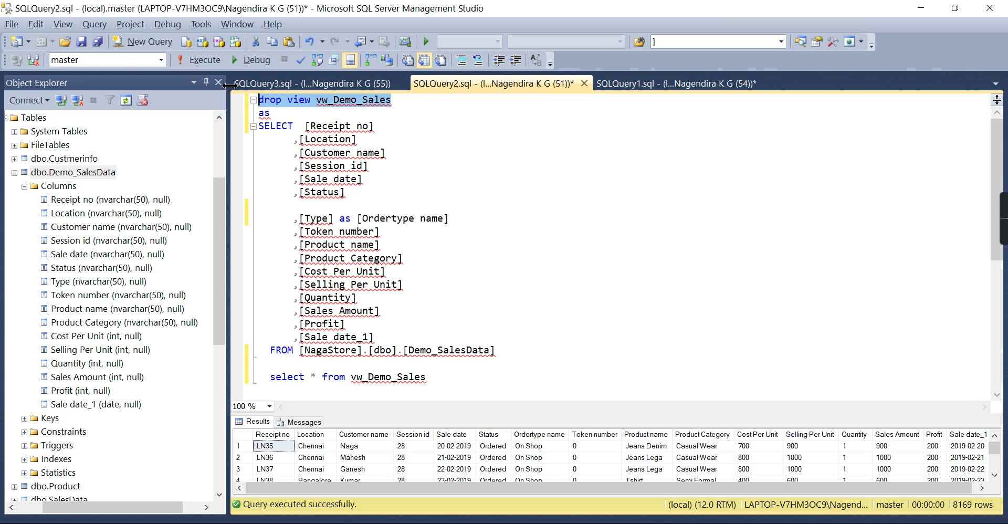
{"action": "left_click", "coordinate": [202, 60]}
{"action": "left_click", "coordinate": [161, 60]}
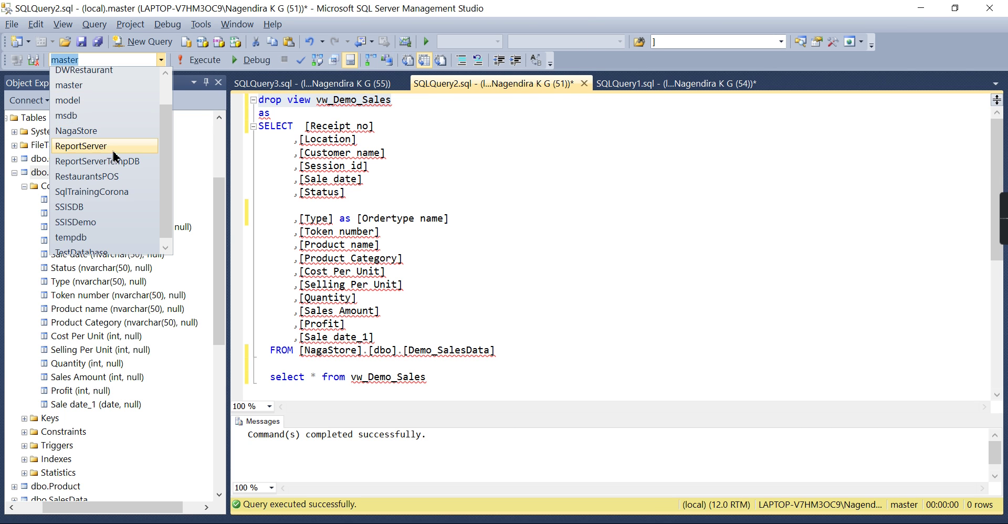
{"action": "left_click", "coordinate": [76, 131]}
Change the statement to CREATE VIEW vw_Demo_Sales and execute it
{"action": "left_click", "coordinate": [294, 113]}
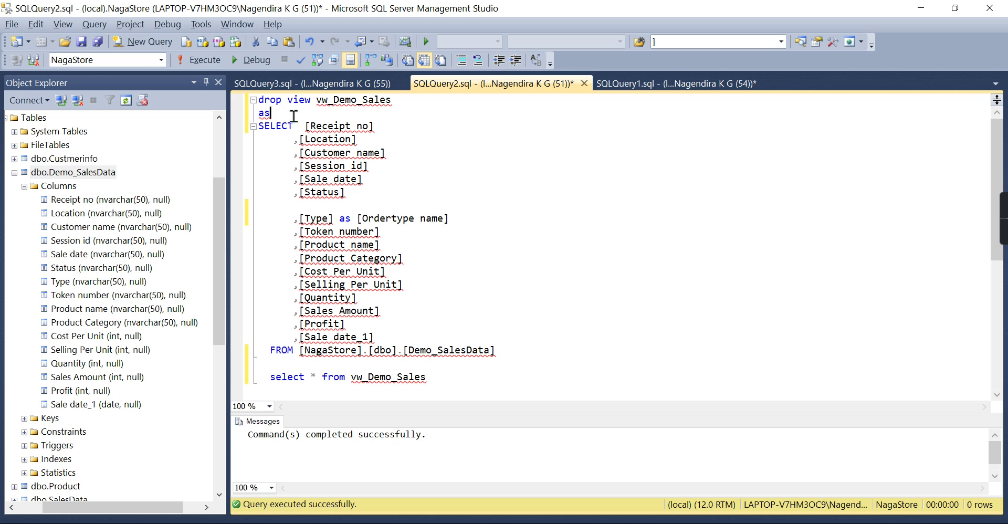
{"action": "double_click", "coordinate": [270, 99]}
{"action": "type", "text": "crreat"}
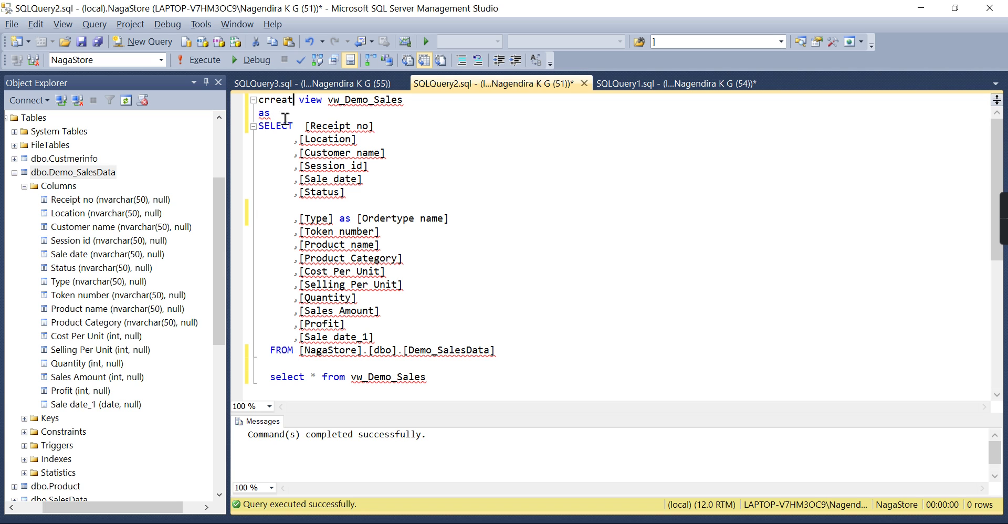
{"action": "type", "text": "e"}
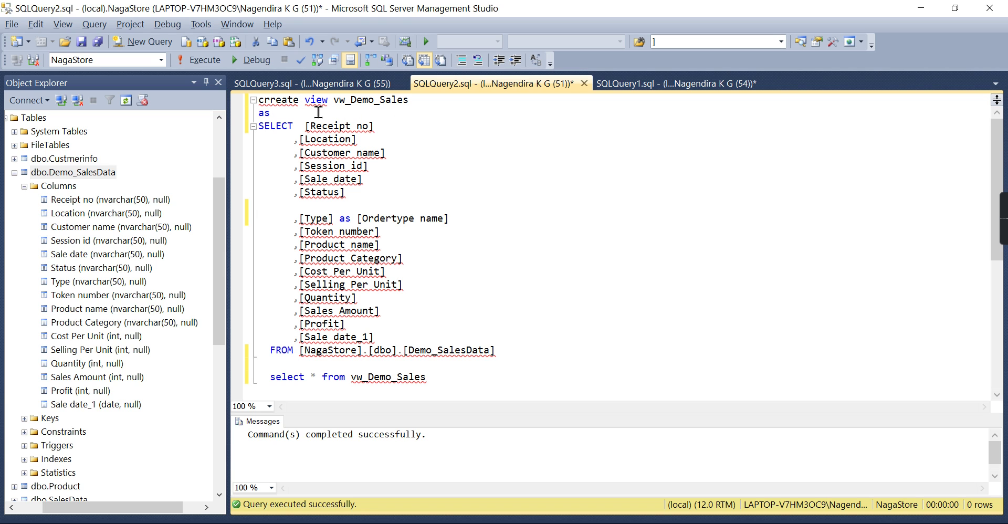
{"action": "key", "text": "Left"}
{"action": "key", "text": "Left"}
{"action": "key", "text": "BackSpace"}
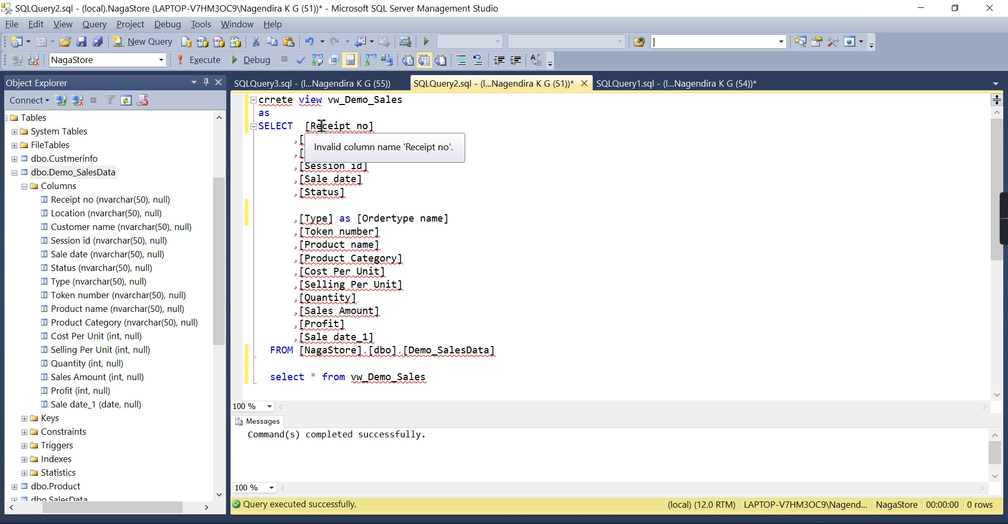
{"action": "key", "text": "Delete"}
{"action": "key", "text": "Right"}
{"action": "type", "text": "a"}
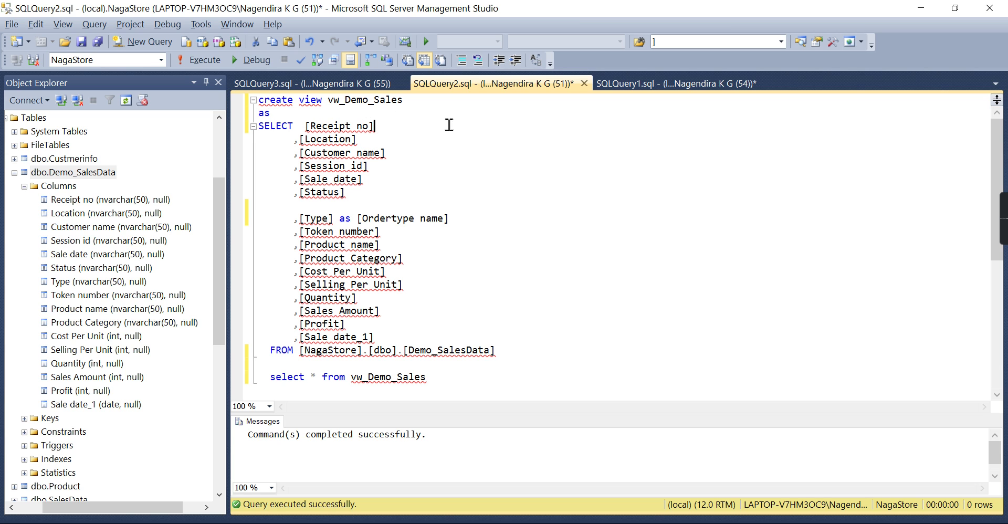
{"action": "left_click", "coordinate": [448, 124]}
{"action": "left_click", "coordinate": [199, 60]}
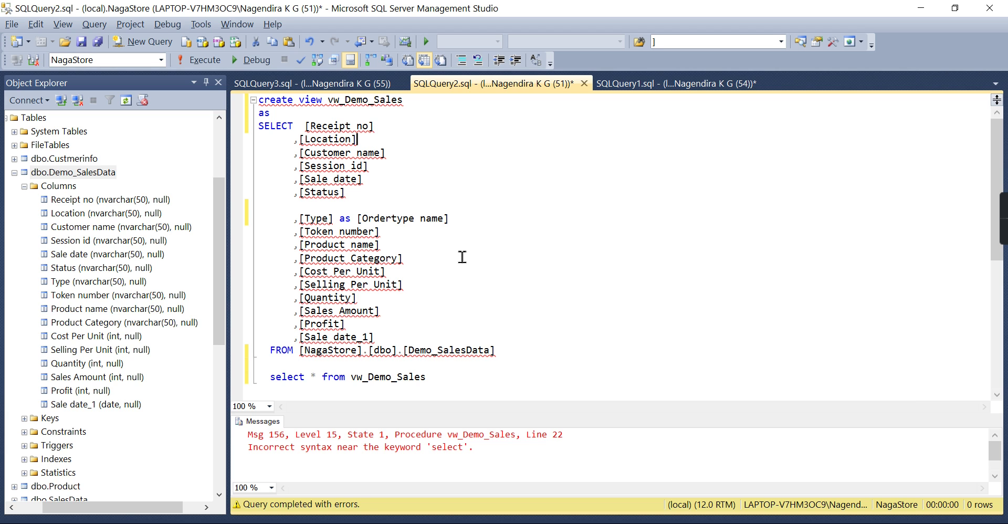
Delete the trailing SELECT query and rerun the CREATE VIEW script successfully
{"action": "scroll", "coordinate": [462, 294], "scroll_direction": "down", "scroll_amount": 1}
{"action": "scroll", "coordinate": [473, 304], "scroll_direction": "down", "scroll_amount": 2}
{"action": "left_click_drag", "start_coordinate": [270, 244], "coordinate": [436, 262]}
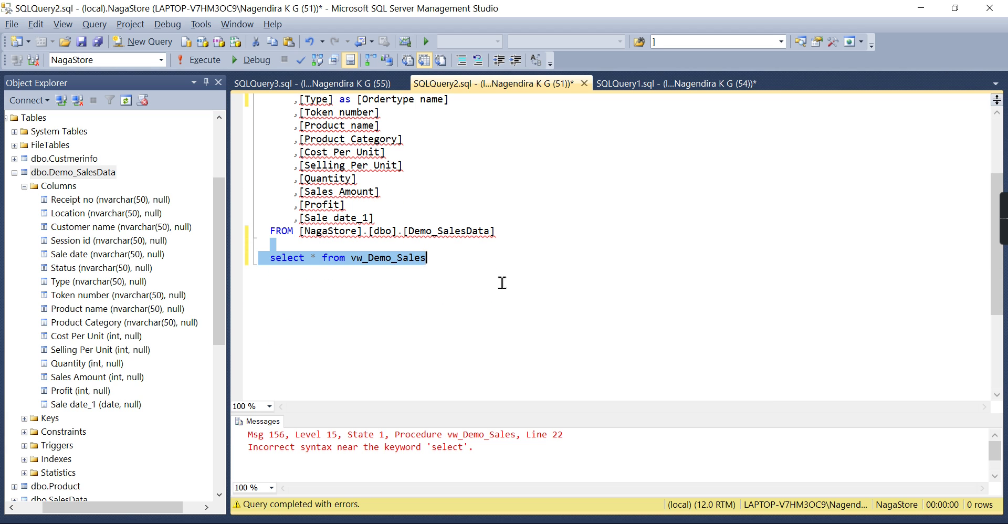
{"action": "key", "text": "Delete"}
{"action": "left_click", "coordinate": [200, 60]}
{"action": "scroll", "coordinate": [417, 204], "scroll_direction": "up", "scroll_amount": 3}
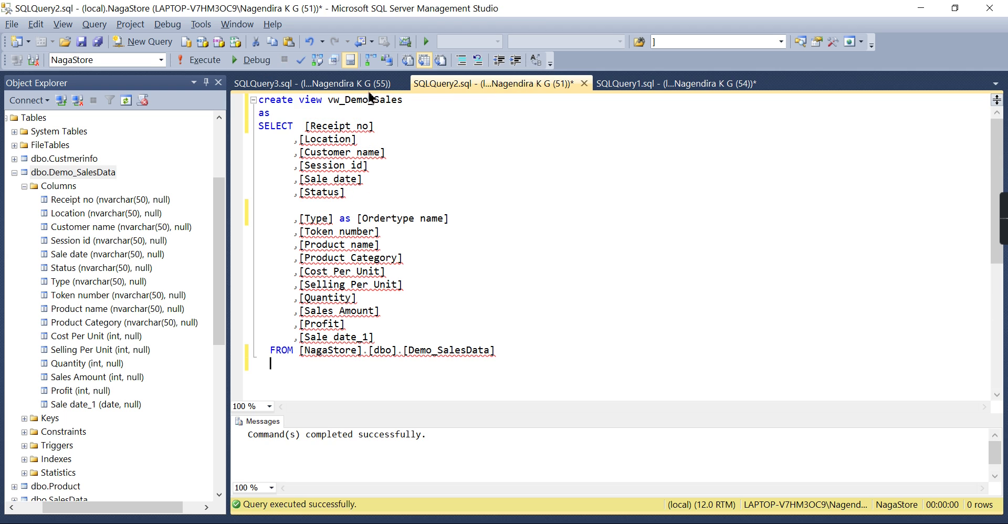
{"action": "double_click", "coordinate": [370, 100]}
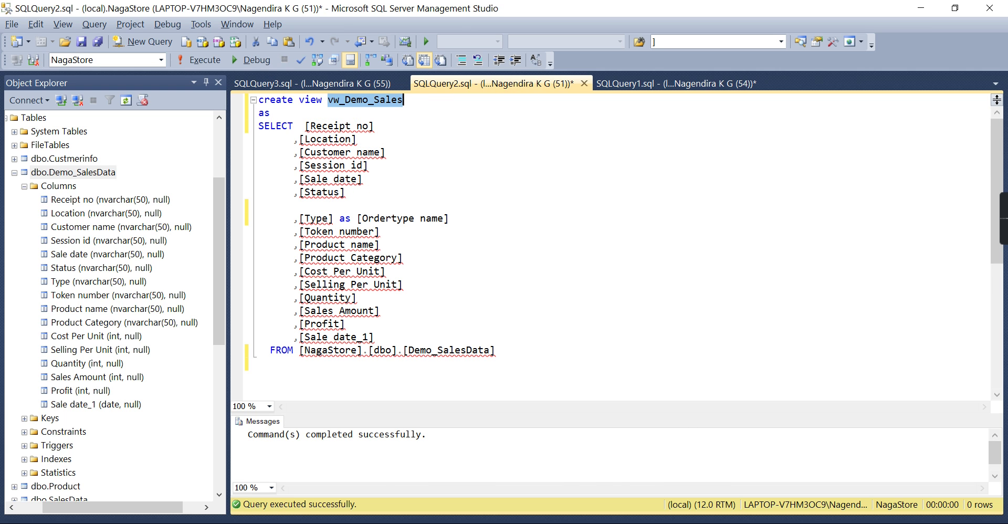
Refresh the Data query against the new view, then Close & Apply to reload 8,169 rows
{"action": "left_click", "coordinate": [609, 489]}
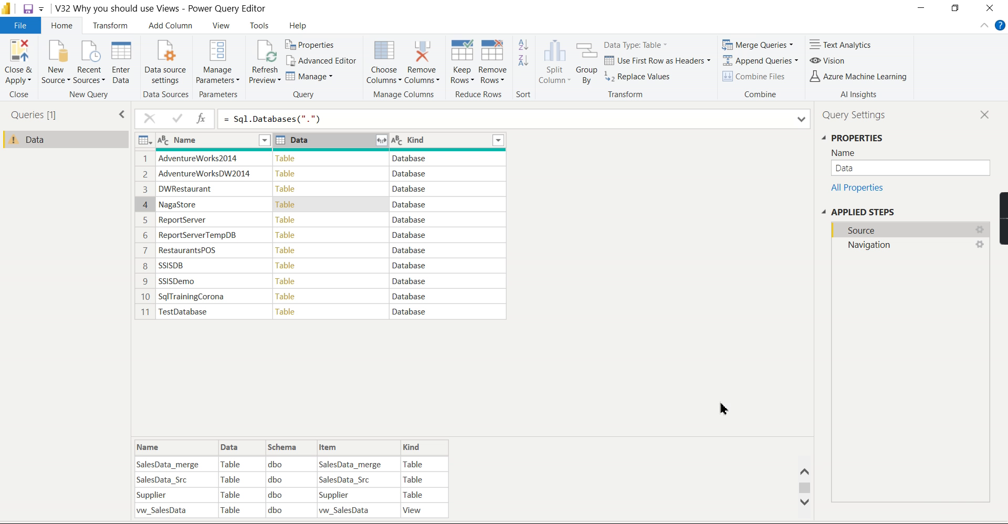
{"action": "left_click", "coordinate": [92, 81]}
{"action": "left_click", "coordinate": [263, 78]}
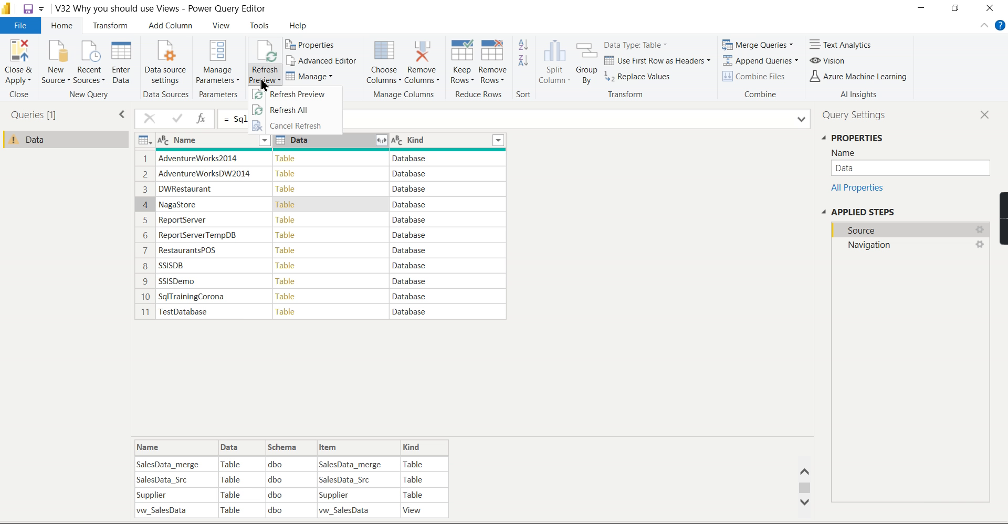
{"action": "left_click", "coordinate": [284, 108]}
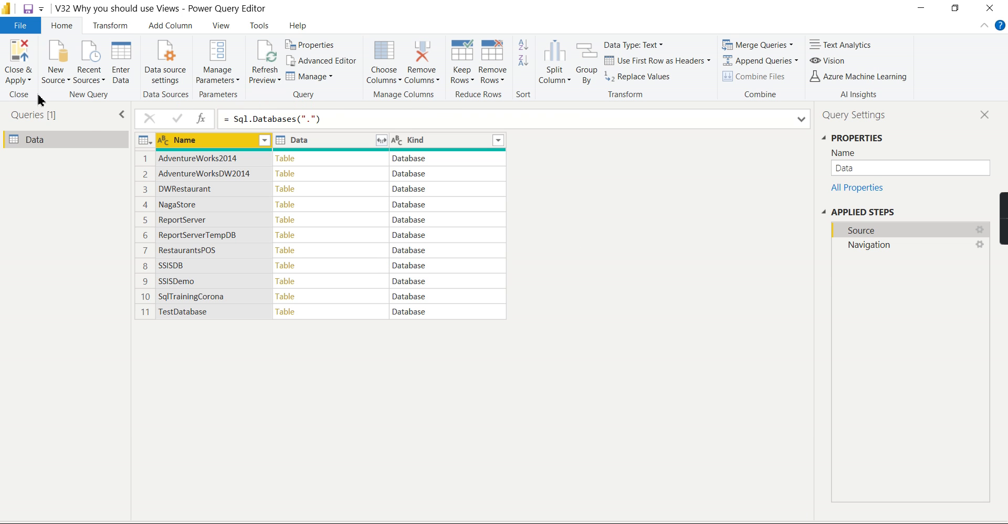
{"action": "left_click", "coordinate": [21, 77]}
{"action": "left_click", "coordinate": [33, 95]}
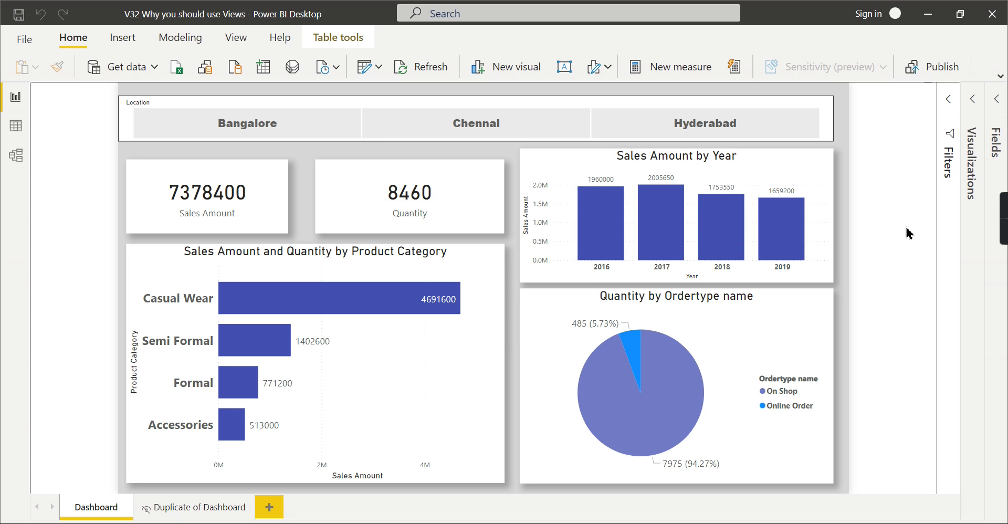
{"action": "left_click", "coordinate": [998, 103]}
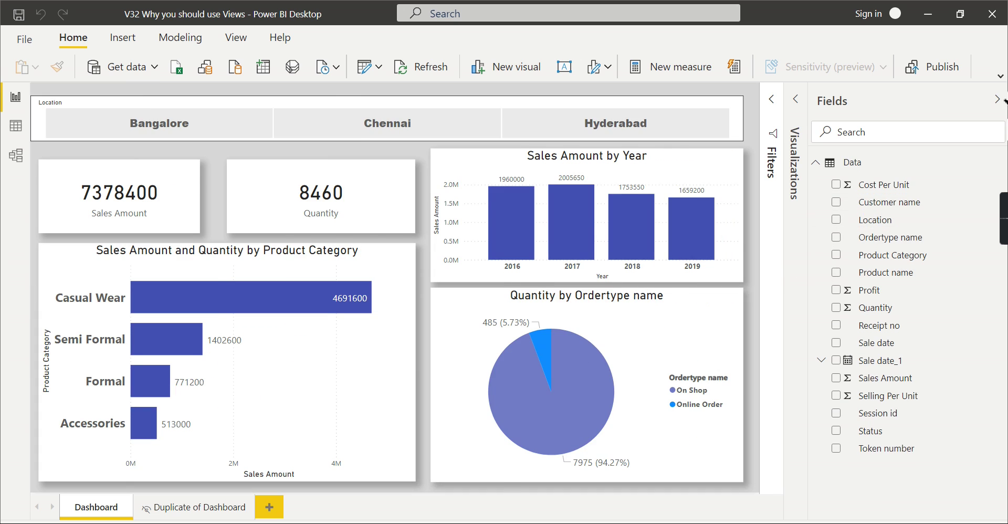
{"action": "left_click", "coordinate": [997, 100]}
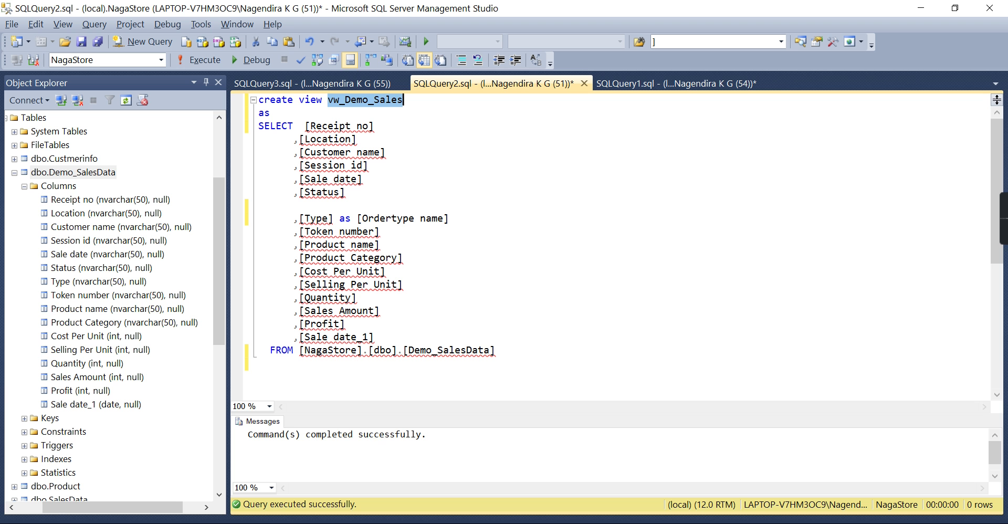
{"action": "left_click", "coordinate": [518, 517]}
{"action": "left_click", "coordinate": [455, 206]}
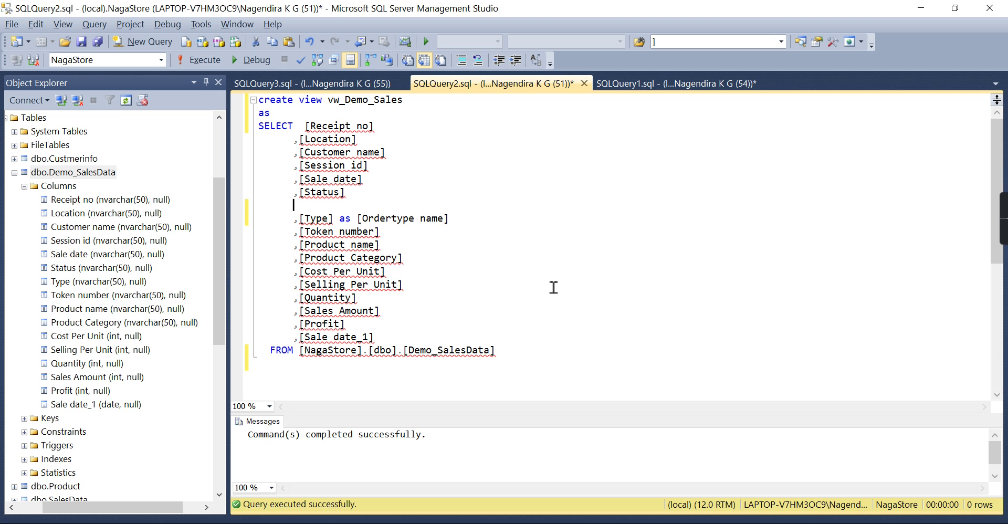
{"action": "left_click", "coordinate": [620, 517]}
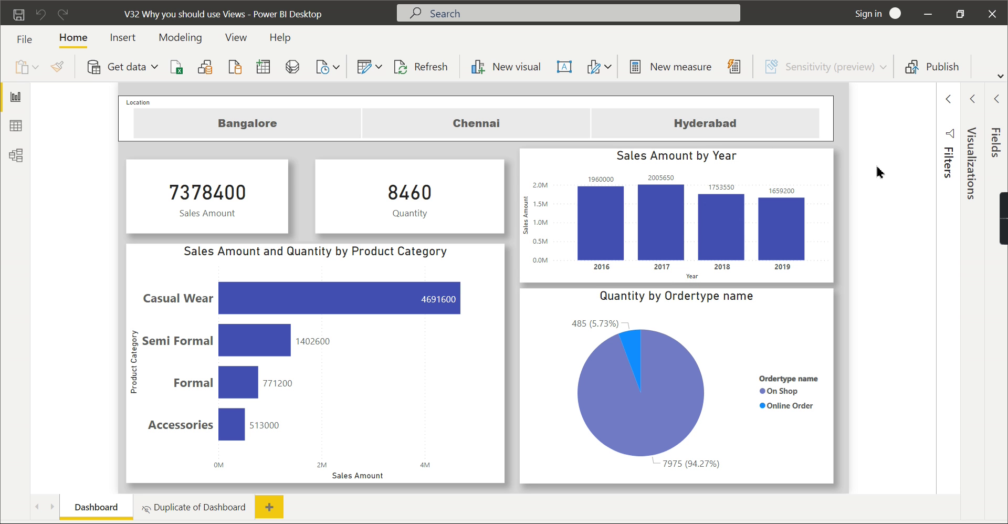